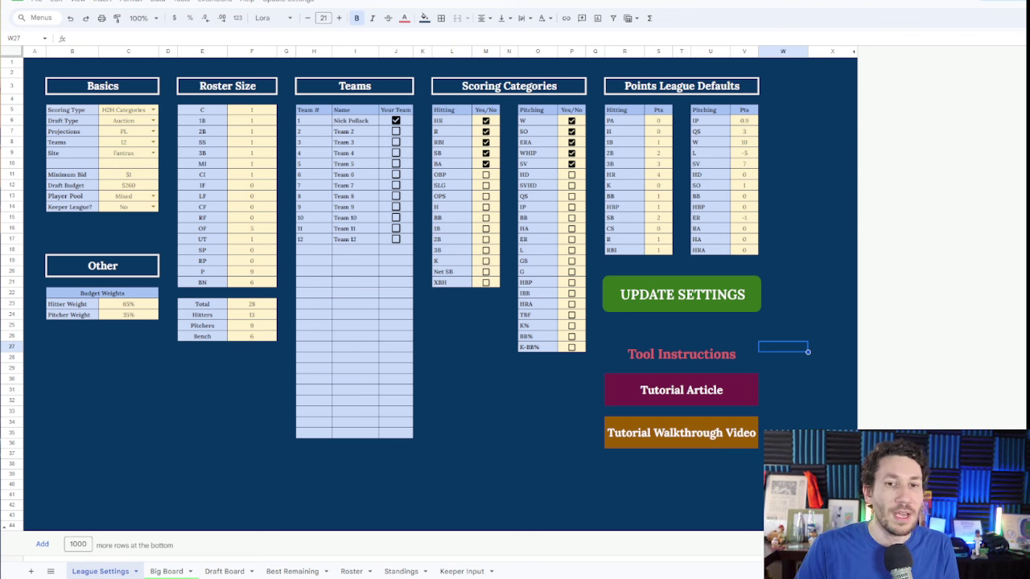
Step: Examine the Tutorial Article and Tutorial Walkthrough Video links under Tool Instructions on the League Settings sheet
{"action": "left_click", "coordinate": [832, 515]}
{"action": "key", "text": "Down"}
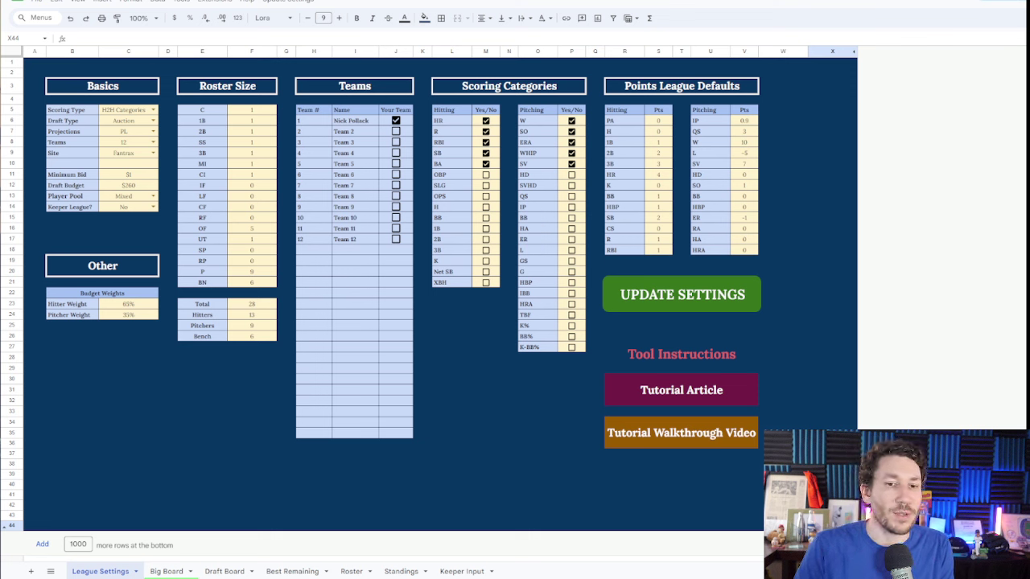
{"action": "left_click", "coordinate": [693, 441]}
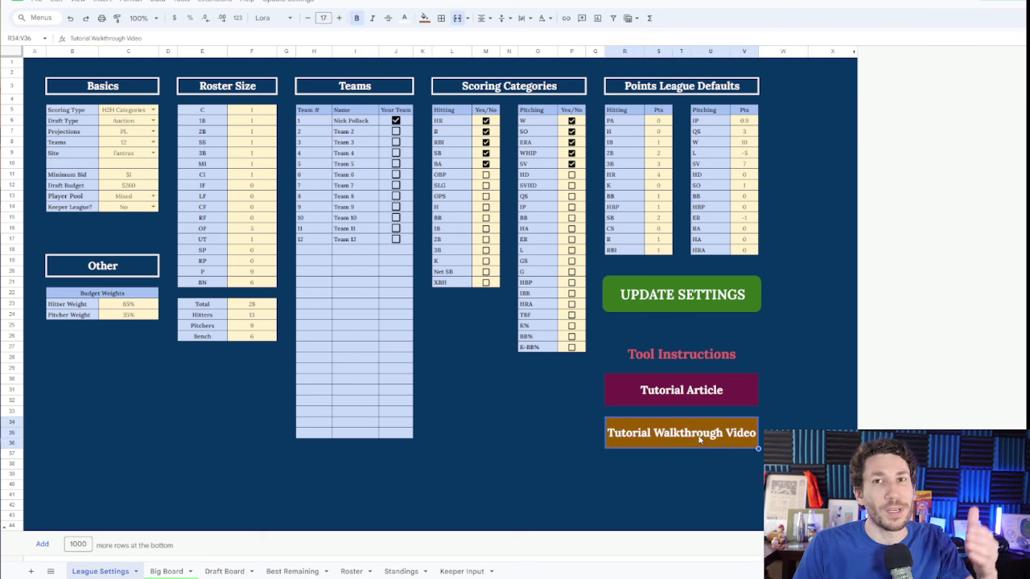
{"action": "left_click", "coordinate": [698, 404]}
{"action": "mouse_move", "coordinate": [697, 418]}
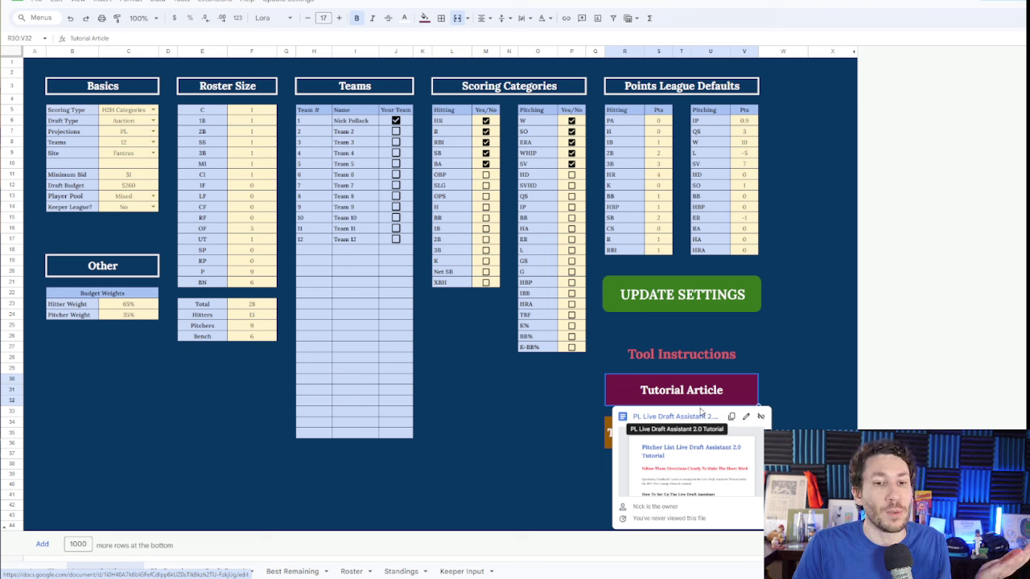
{"action": "left_click", "coordinate": [813, 326]}
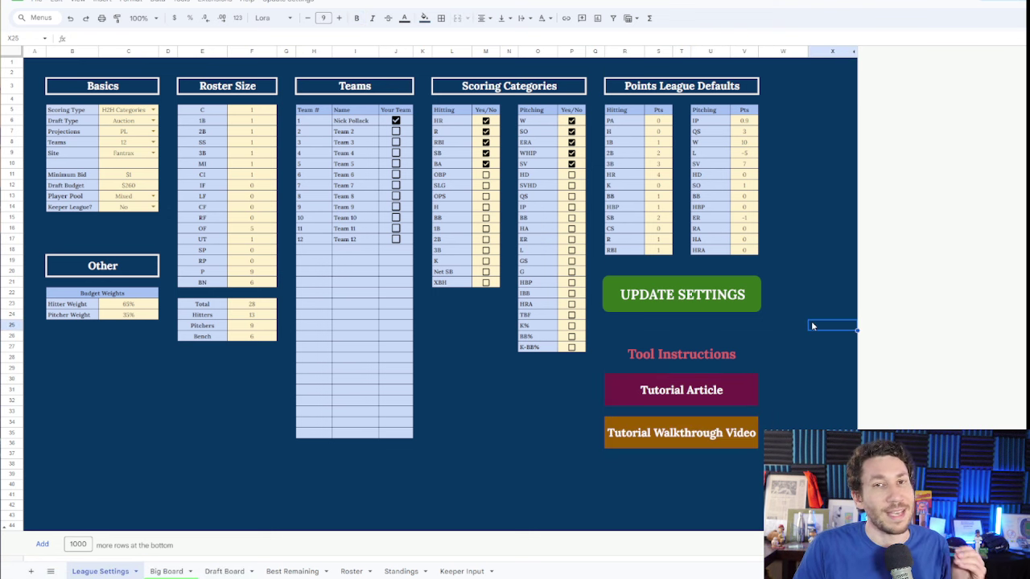
Step: Authorize the PL_Automate script with the Google account despite the unverified-app warning, and run Update Settings
{"action": "left_click", "coordinate": [680, 296]}
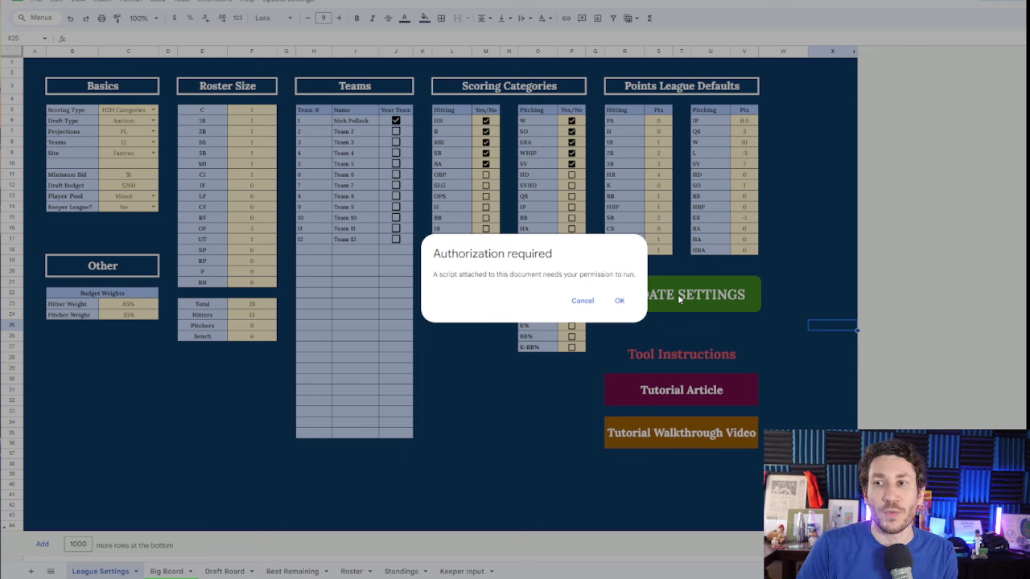
{"action": "left_click", "coordinate": [620, 302]}
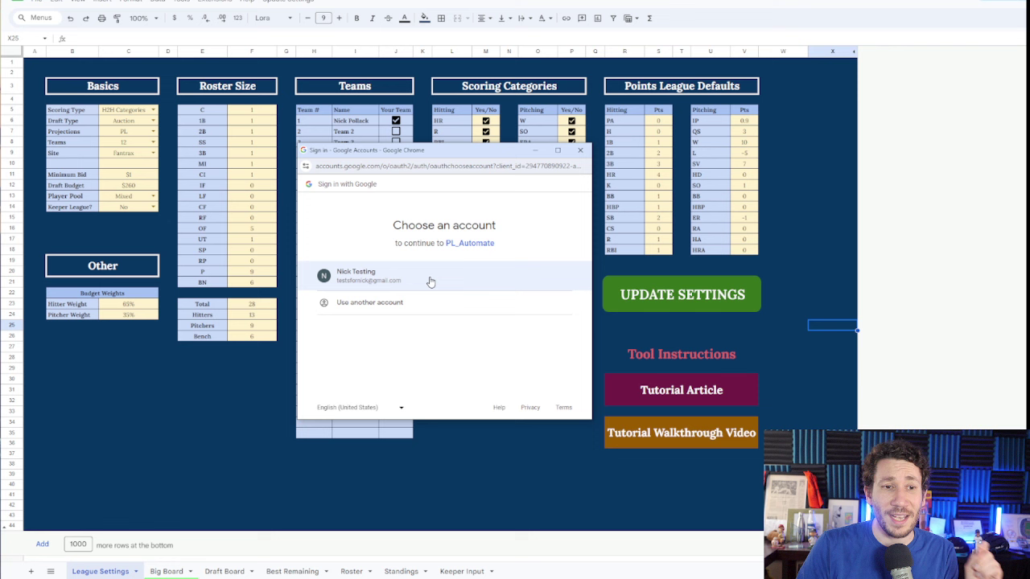
{"action": "left_click", "coordinate": [431, 280]}
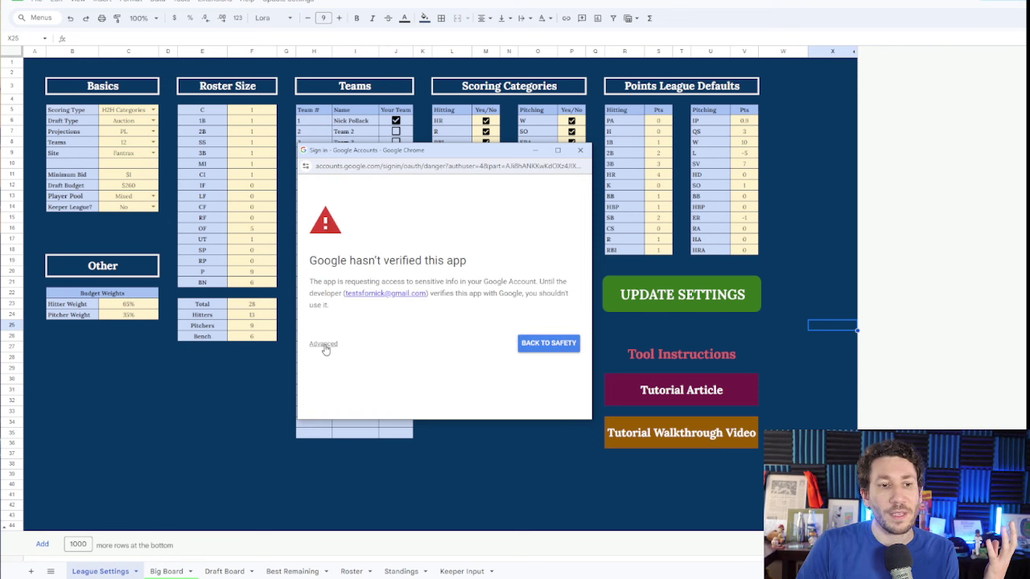
{"action": "left_click", "coordinate": [324, 345]}
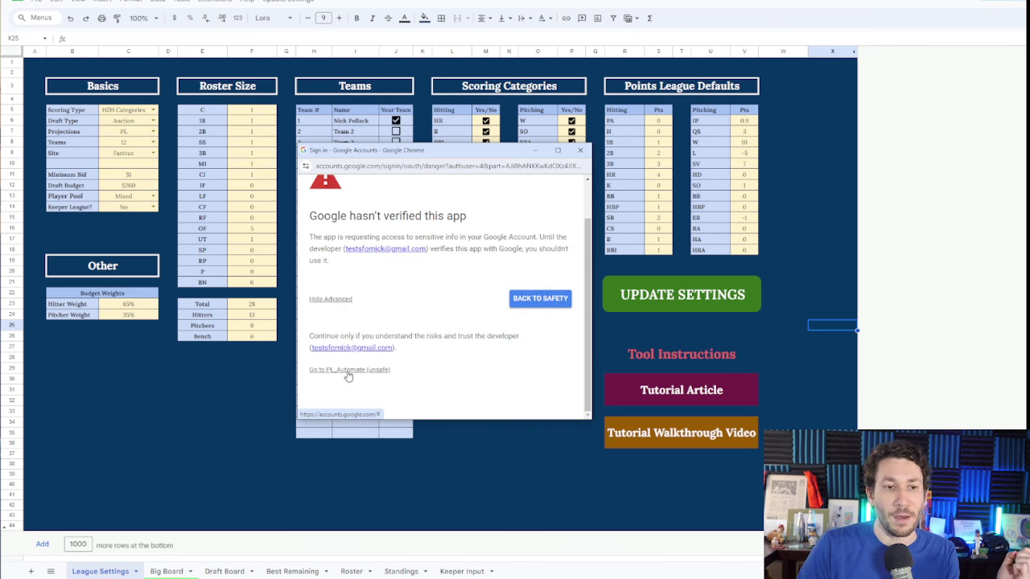
{"action": "left_click", "coordinate": [346, 372]}
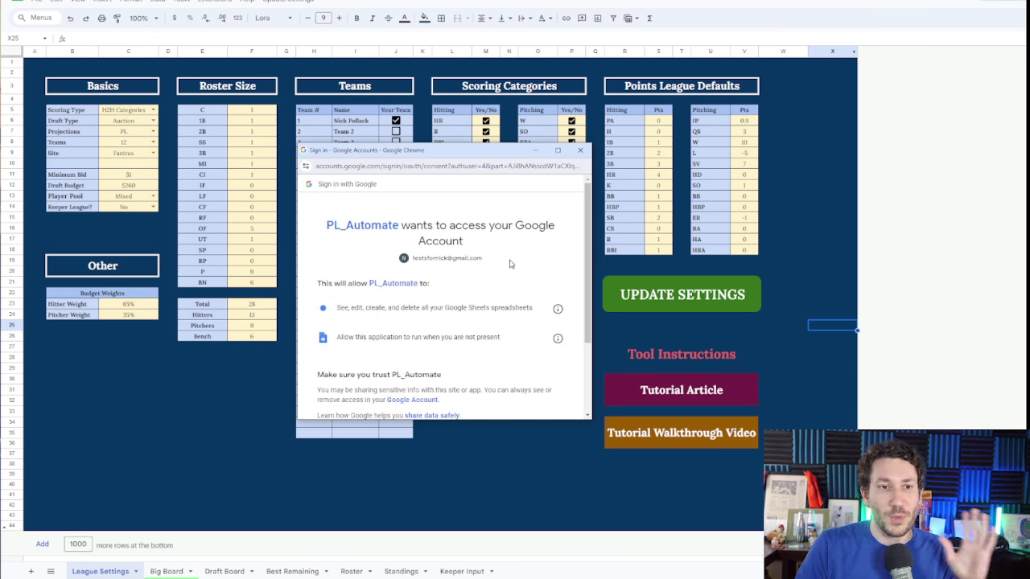
{"action": "scroll", "coordinate": [499, 300], "scroll_direction": "down", "scroll_amount": 2}
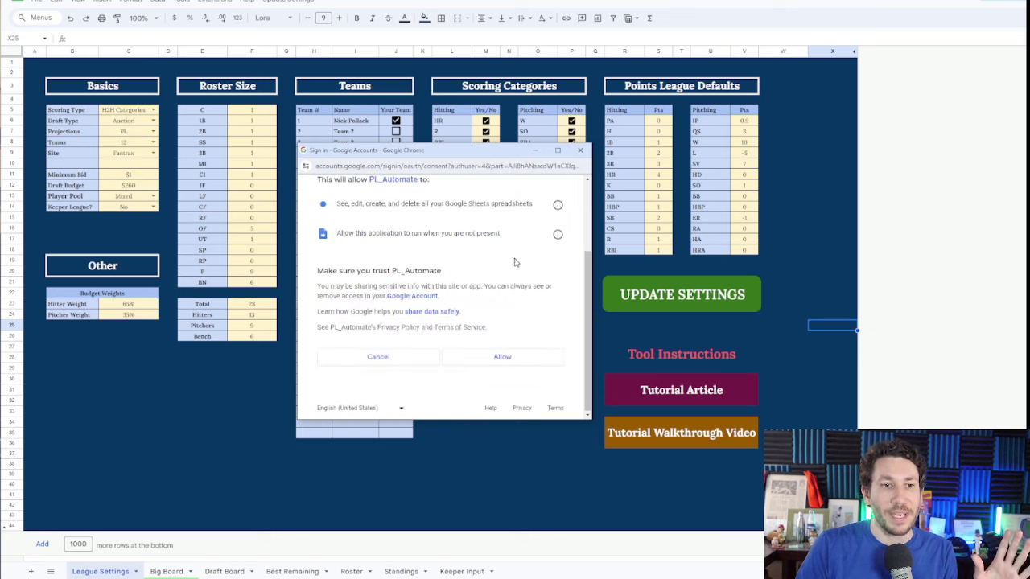
{"action": "left_click", "coordinate": [501, 357]}
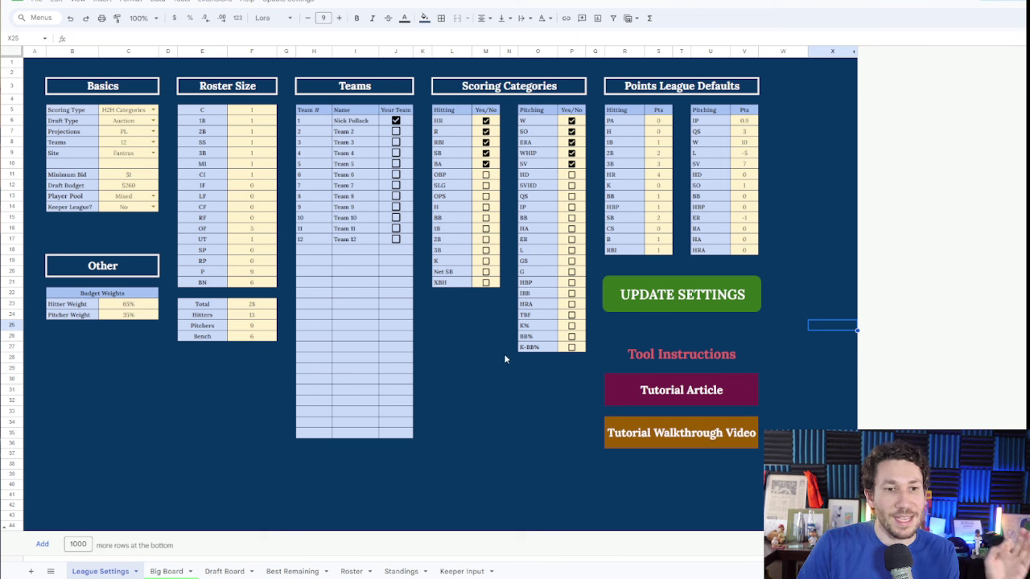
{"action": "left_click", "coordinate": [685, 297]}
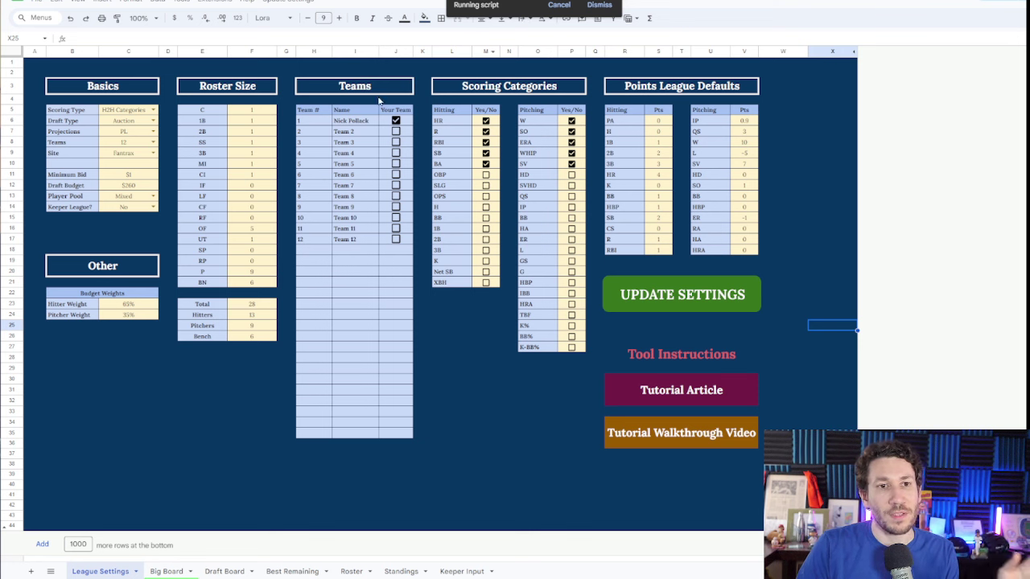
Step: Review the Basics options for scoring type, draft type, teams, site, player pool and keeper league without changing them
{"action": "left_click", "coordinate": [154, 109]}
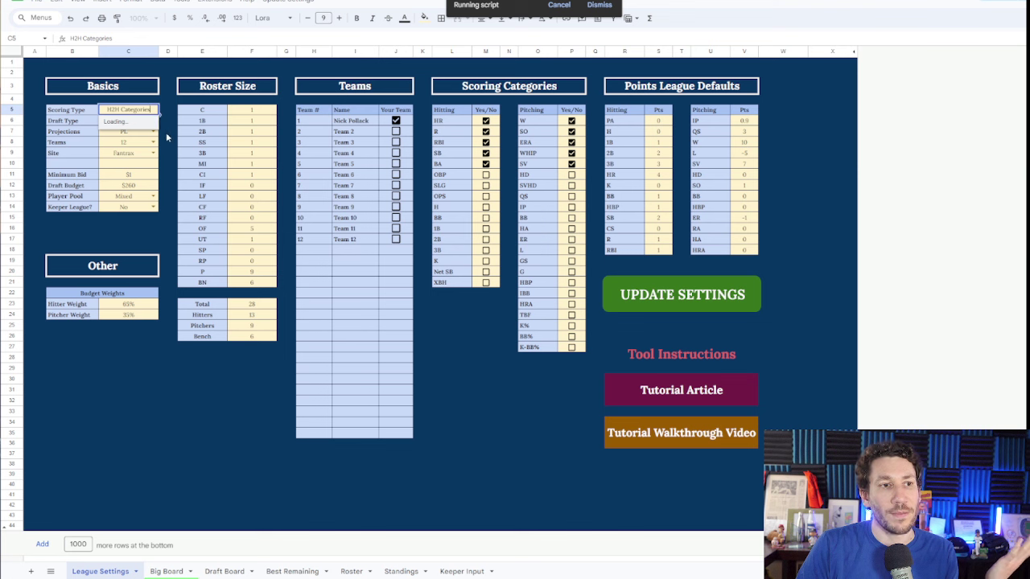
{"action": "left_click", "coordinate": [169, 132]}
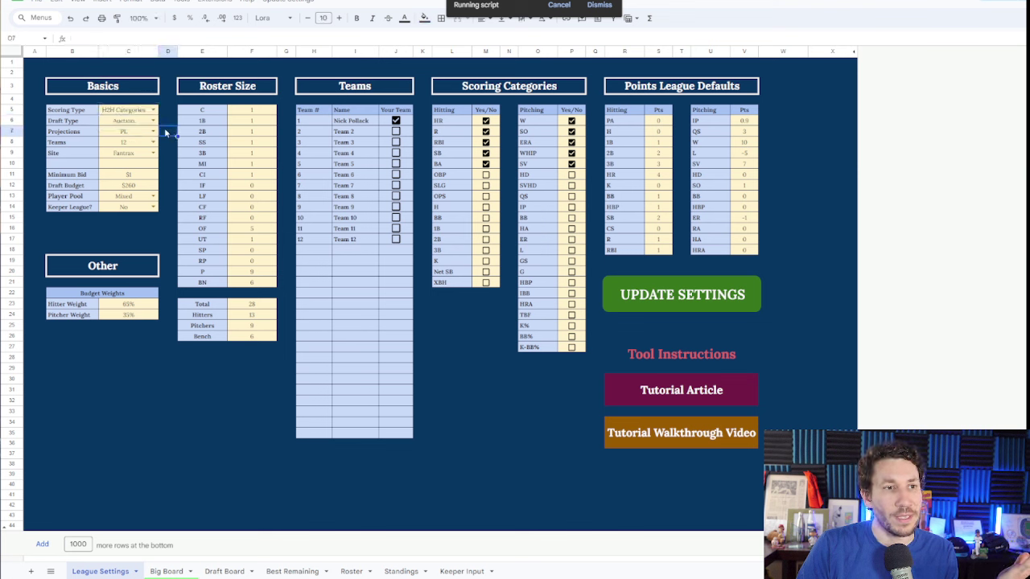
{"action": "left_click", "coordinate": [154, 121]}
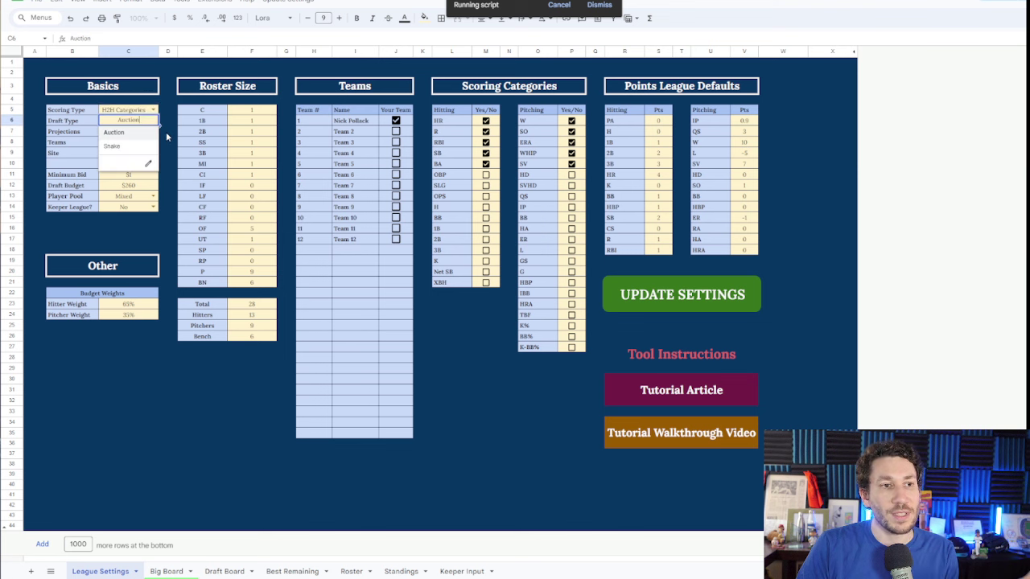
{"action": "left_click", "coordinate": [166, 134]}
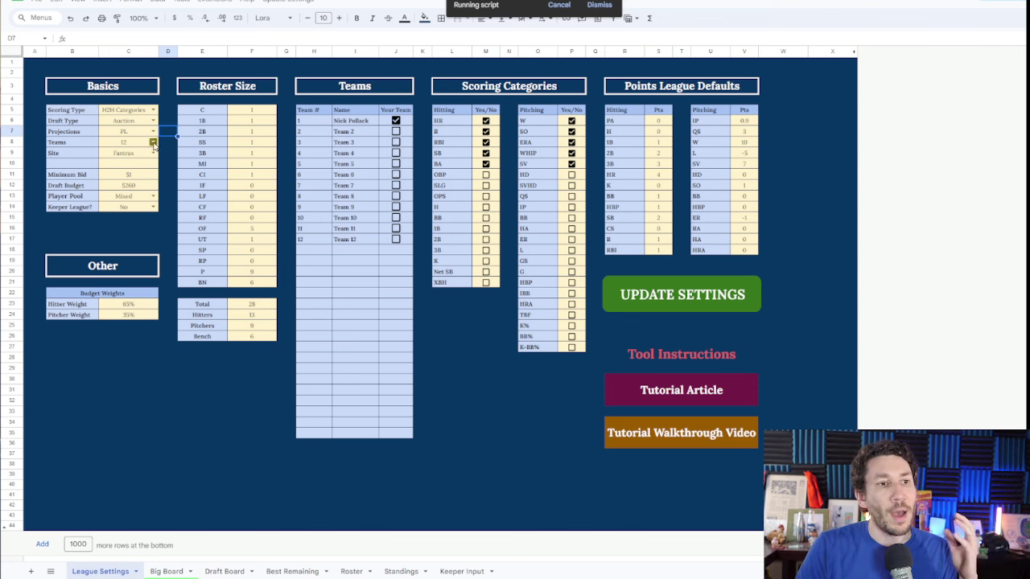
{"action": "left_click", "coordinate": [153, 142]}
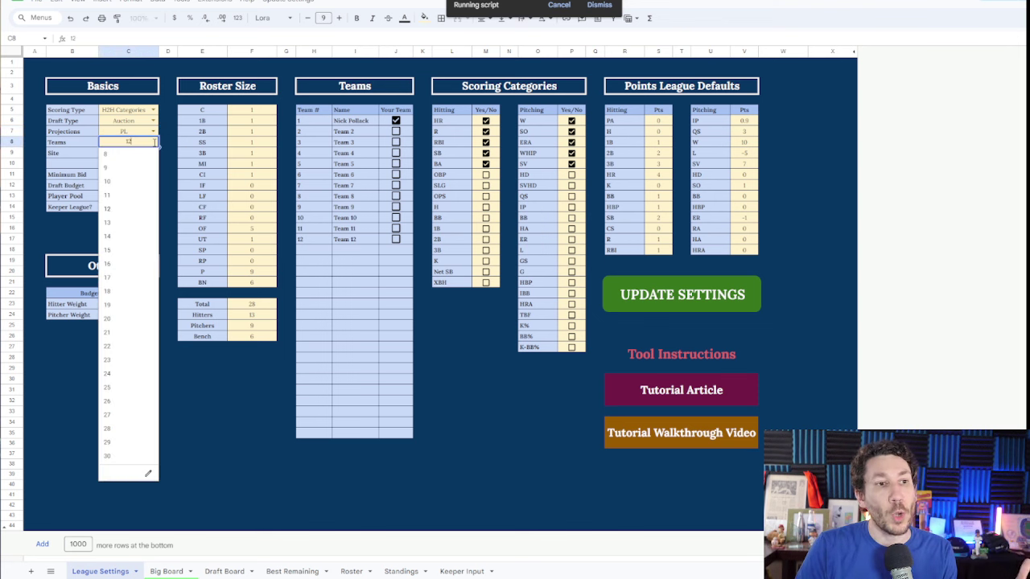
{"action": "left_click", "coordinate": [173, 145]}
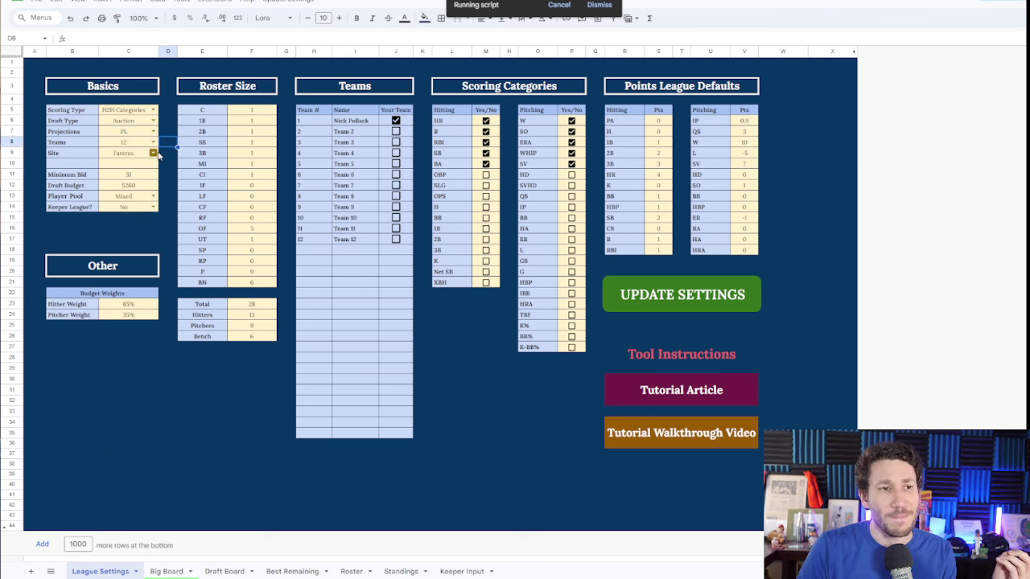
{"action": "left_click", "coordinate": [153, 153]}
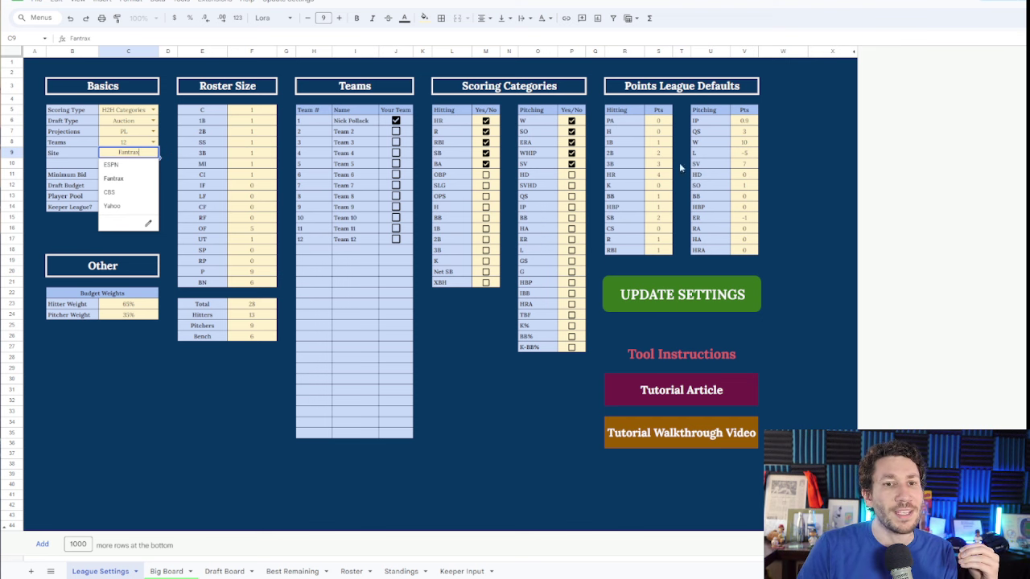
{"action": "left_click", "coordinate": [172, 123]}
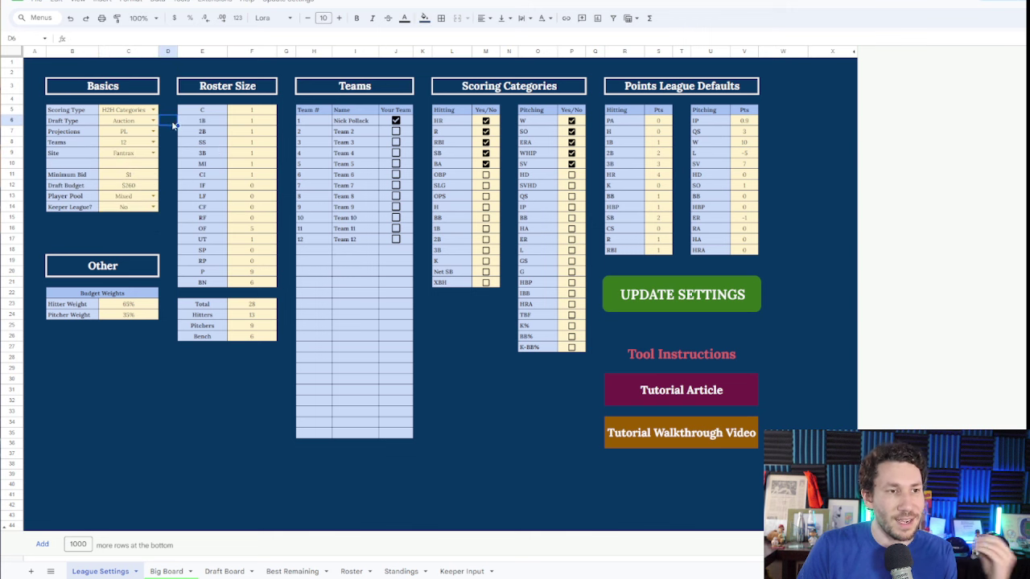
{"action": "left_click", "coordinate": [152, 196]}
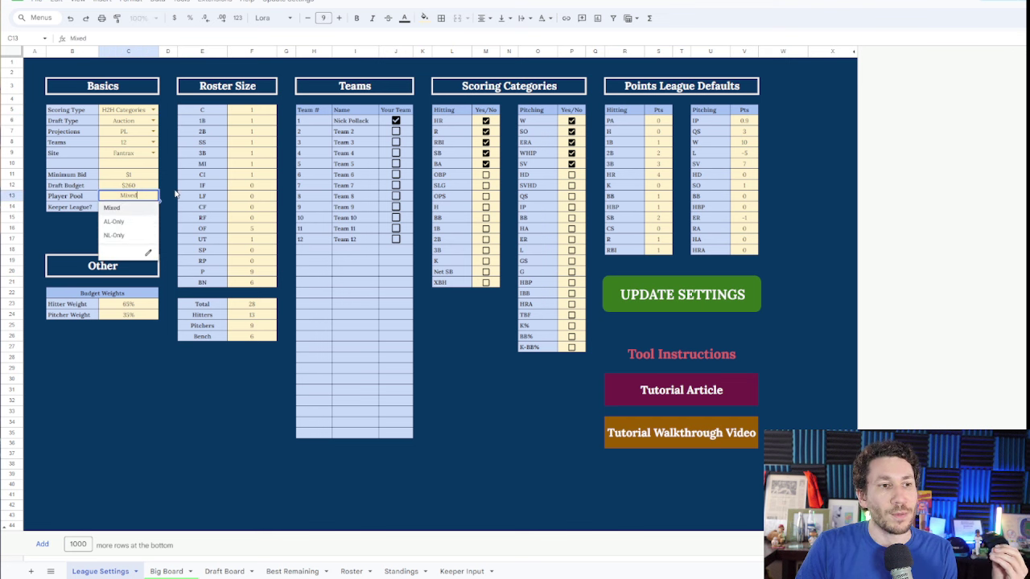
{"action": "left_click", "coordinate": [175, 189]}
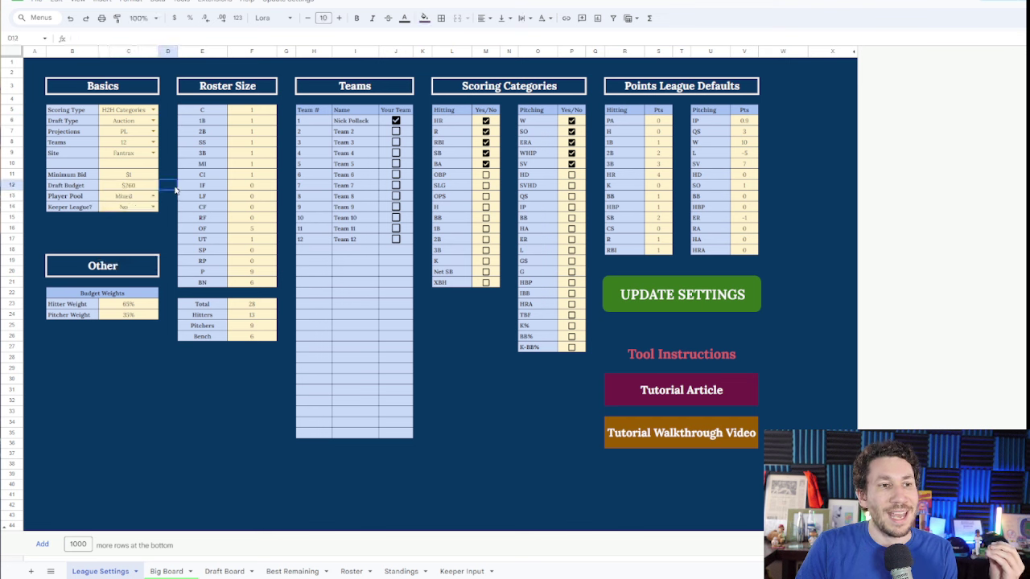
{"action": "left_click", "coordinate": [158, 209]}
{"action": "left_click", "coordinate": [175, 197]}
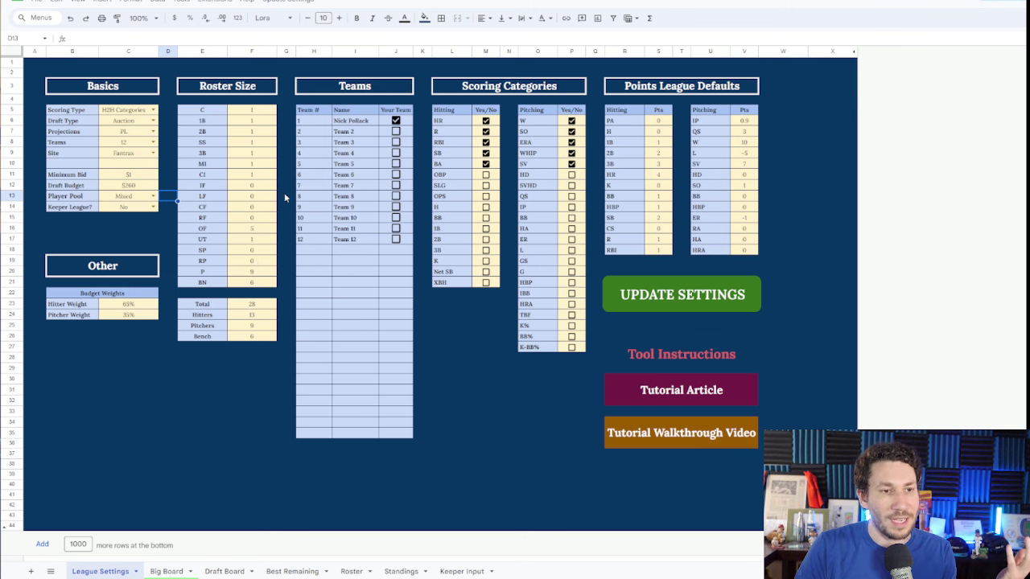
Step: Look over the team name cells, the Your Team checkboxes and the scoring categories on the League Settings sheet
{"action": "left_click", "coordinate": [361, 121]}
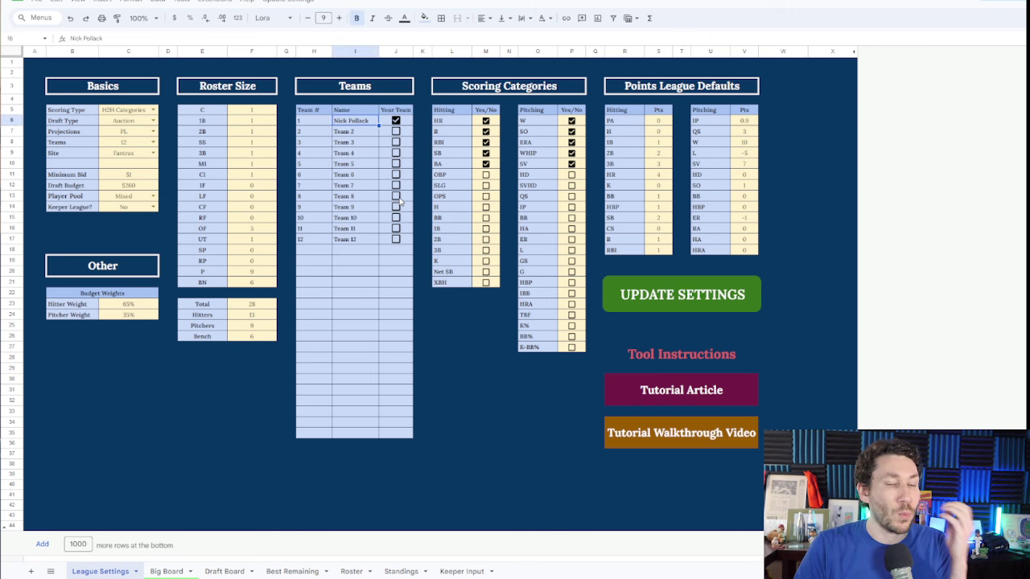
{"action": "left_click", "coordinate": [362, 197]}
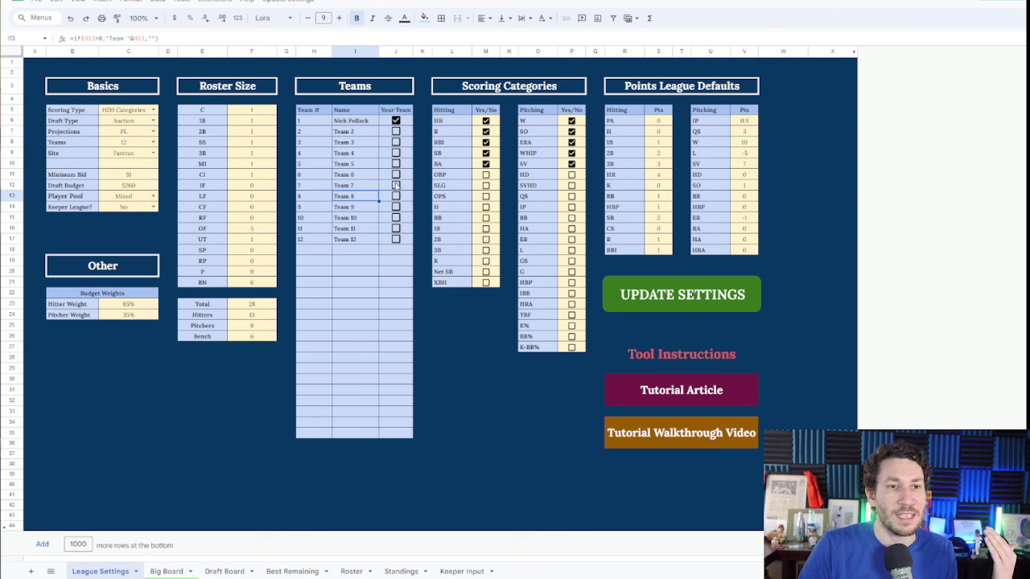
{"action": "left_click", "coordinate": [424, 143]}
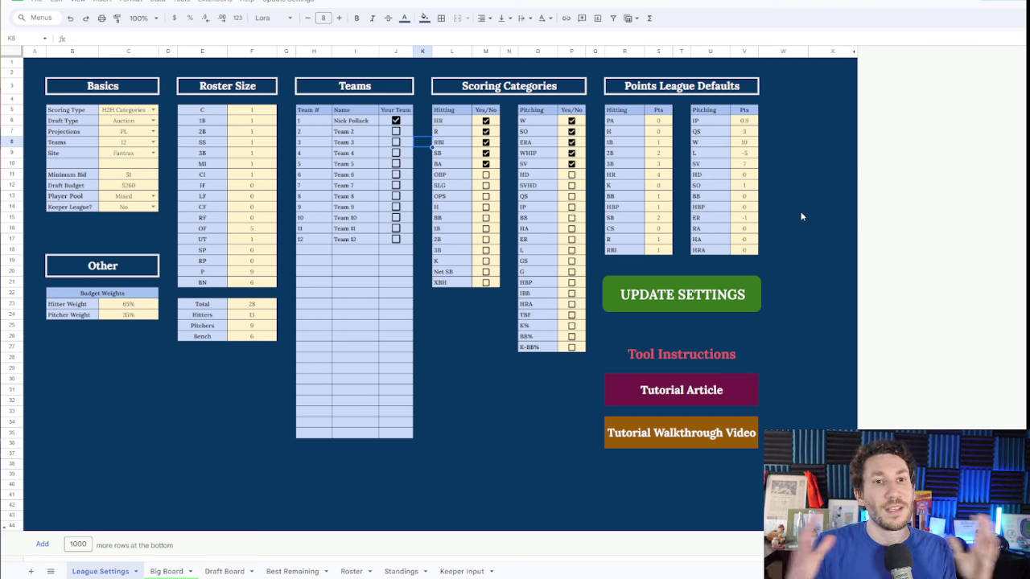
{"action": "left_click", "coordinate": [486, 369]}
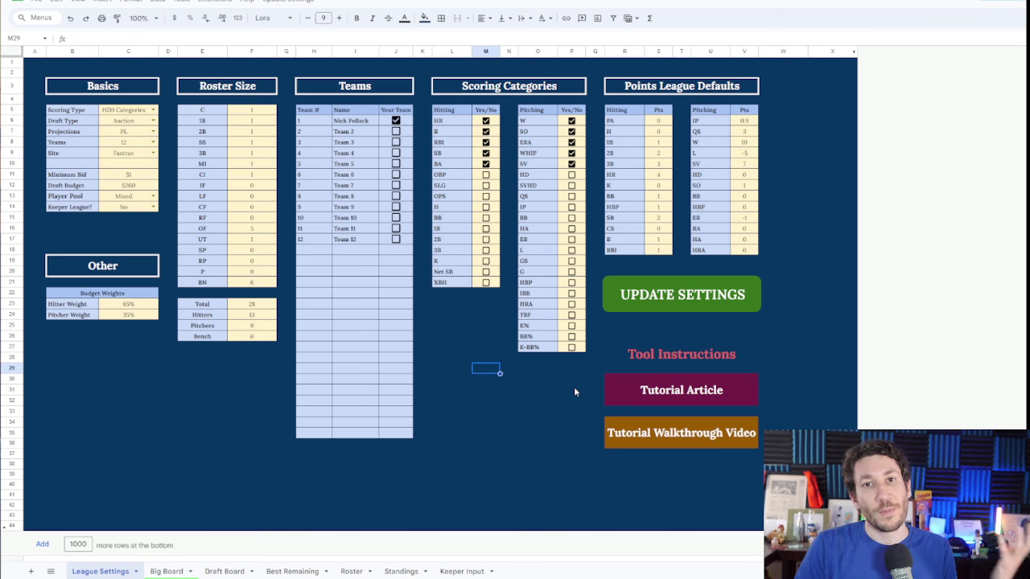
Step: Open the Keeper Input sheet and examine its Team, Player and Price entry columns
{"action": "left_click", "coordinate": [462, 571]}
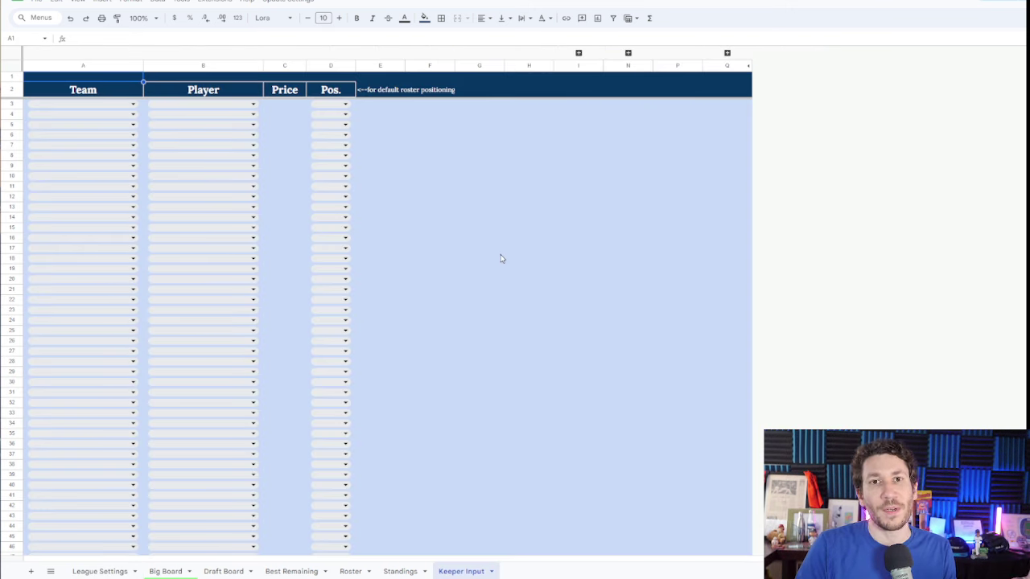
{"action": "left_click", "coordinate": [133, 105]}
{"action": "left_click", "coordinate": [483, 155]}
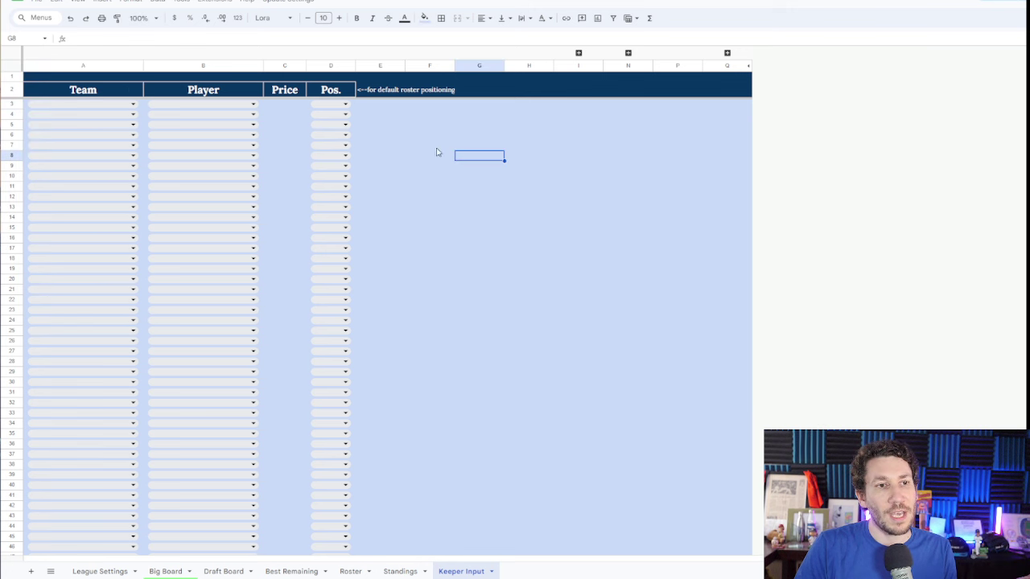
{"action": "left_click", "coordinate": [292, 107]}
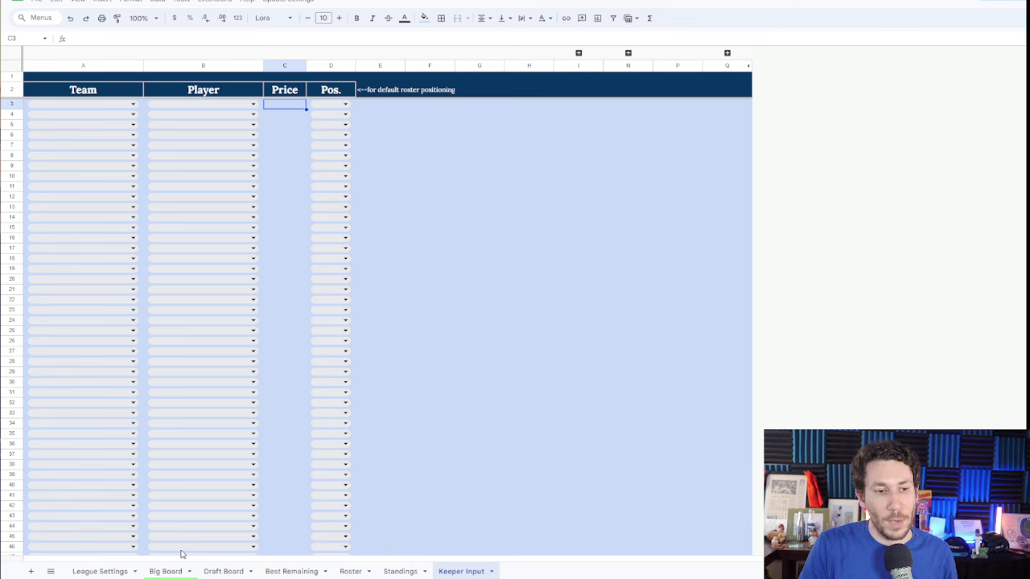
Step: Open the Big Board sheet and examine the market value source options and the second basemen's PL and market values in rows 18 to 21
{"action": "left_click", "coordinate": [166, 572]}
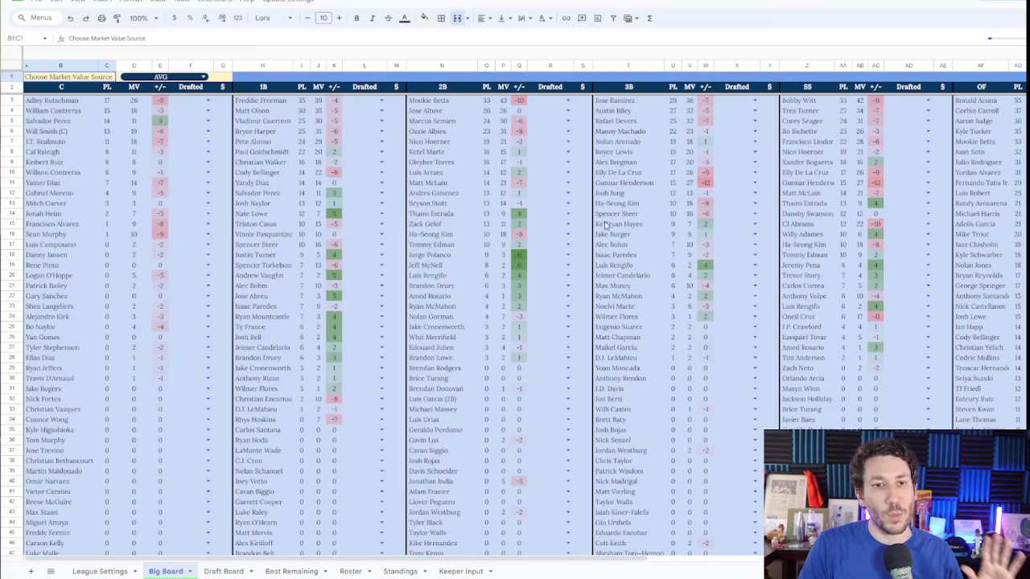
{"action": "left_click", "coordinate": [610, 214]}
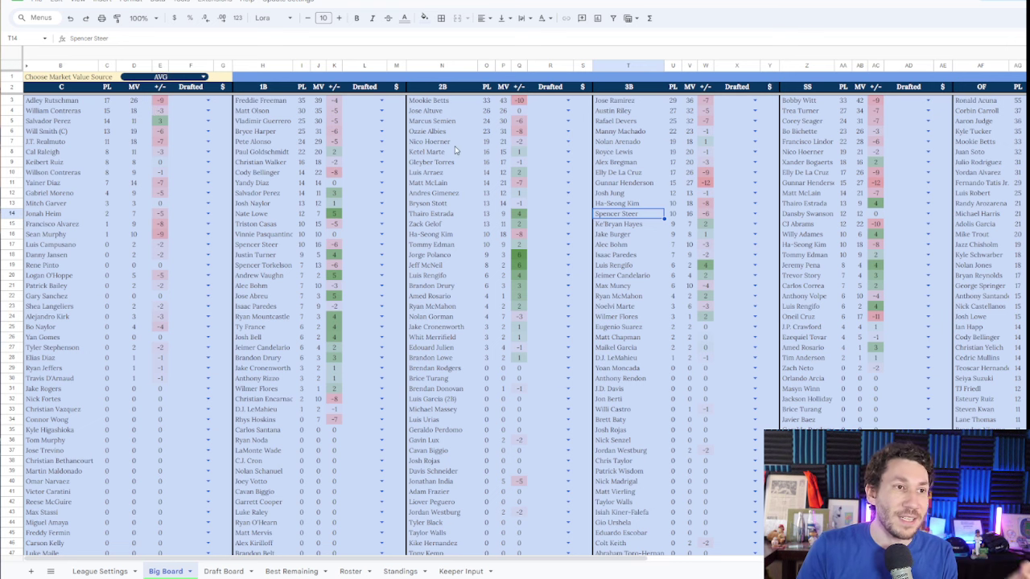
{"action": "double_click", "coordinate": [204, 77]}
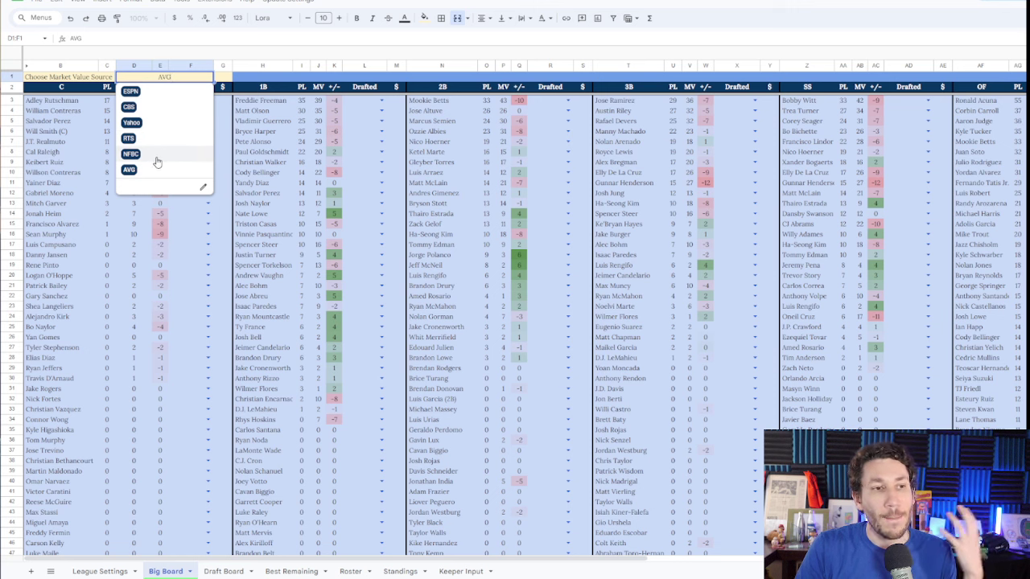
{"action": "left_click", "coordinate": [432, 136]}
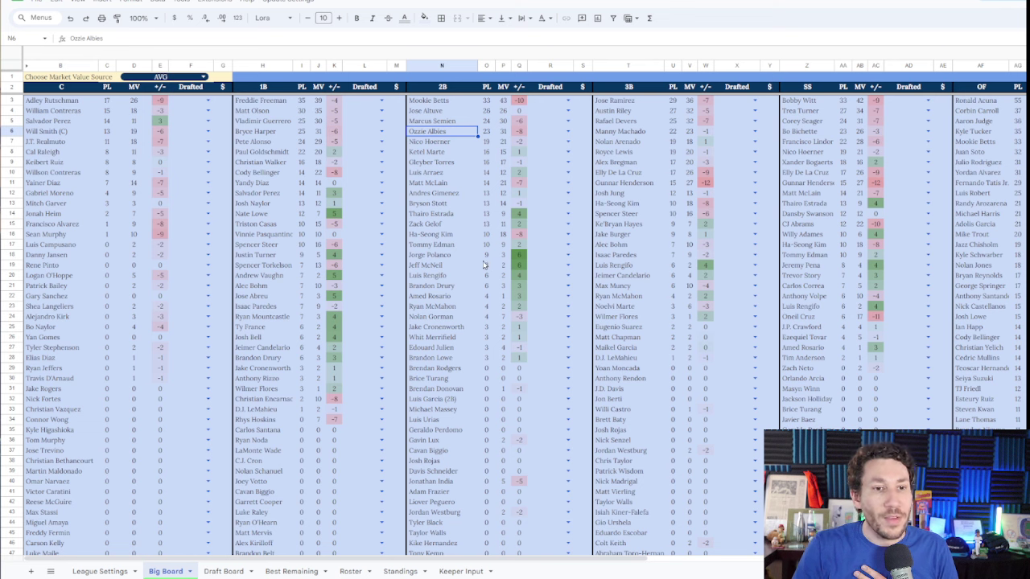
{"action": "left_click_drag", "start_coordinate": [461, 257], "coordinate": [524, 282]}
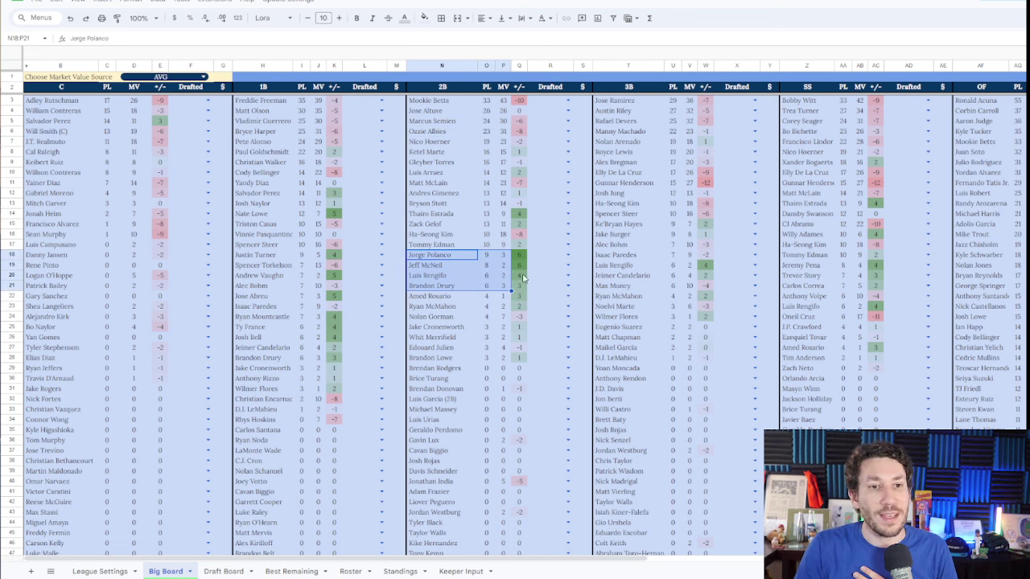
Step: Examine the PL, MV and +/- values on the Big Board for Ketel Marte, Bryce Harper and the top catchers
{"action": "left_click_drag", "start_coordinate": [443, 152], "coordinate": [503, 153]}
{"action": "left_click", "coordinate": [519, 153]}
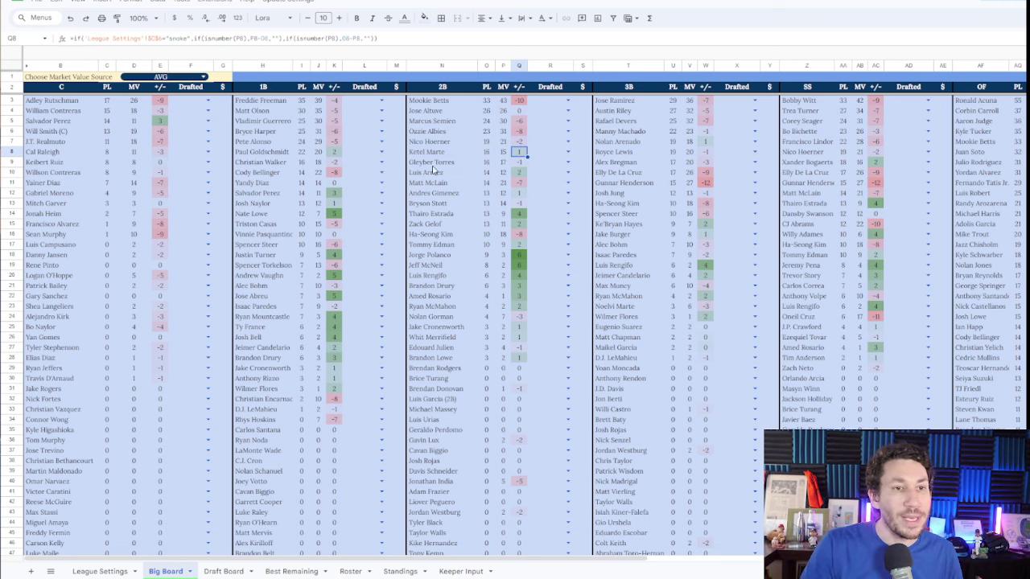
{"action": "left_click_drag", "start_coordinate": [250, 132], "coordinate": [321, 134]}
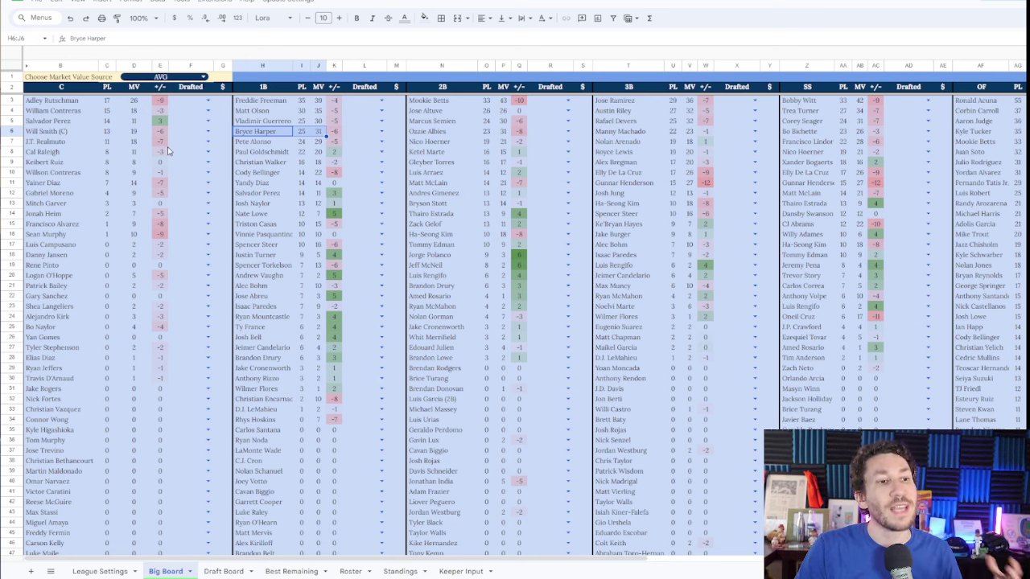
{"action": "left_click_drag", "start_coordinate": [110, 103], "coordinate": [110, 182]}
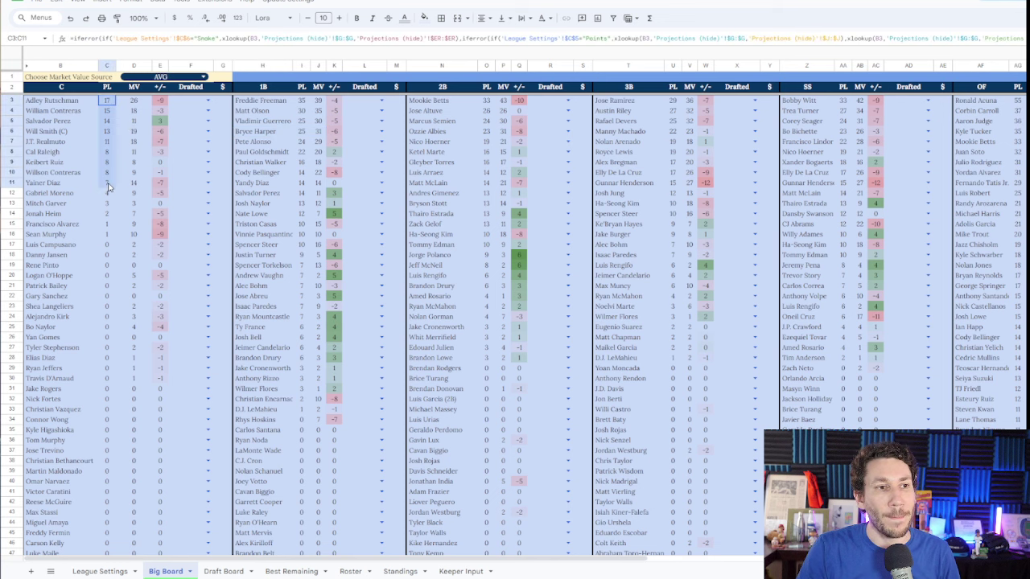
{"action": "left_click_drag", "start_coordinate": [133, 100], "coordinate": [137, 180]}
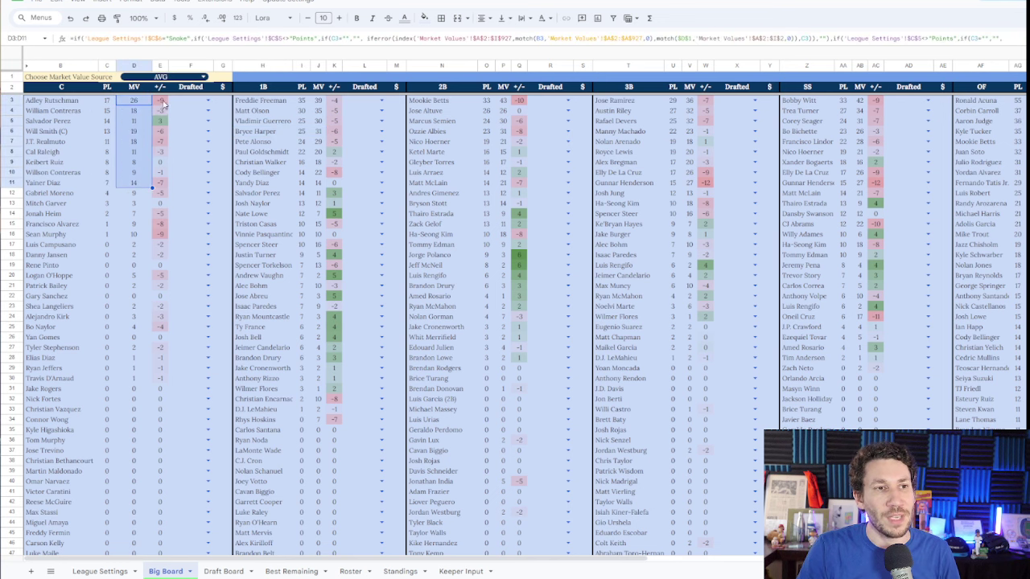
{"action": "left_click_drag", "start_coordinate": [164, 102], "coordinate": [161, 206]}
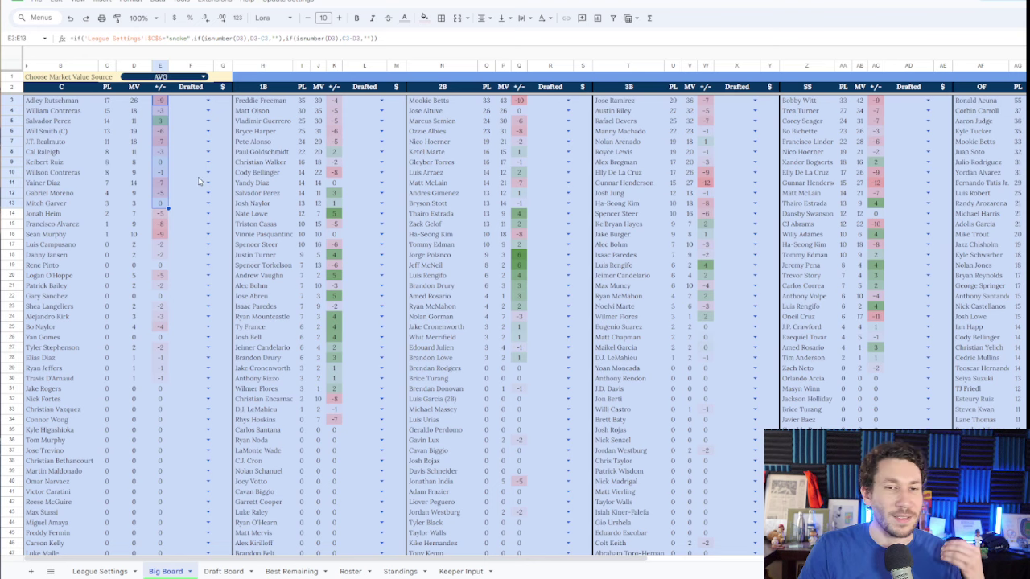
Step: Record outfielder Ronald Acuna on the Big Board as drafted by the first-listed team for $50
{"action": "scroll", "coordinate": [584, 163], "scroll_direction": "right", "scroll_amount": 10}
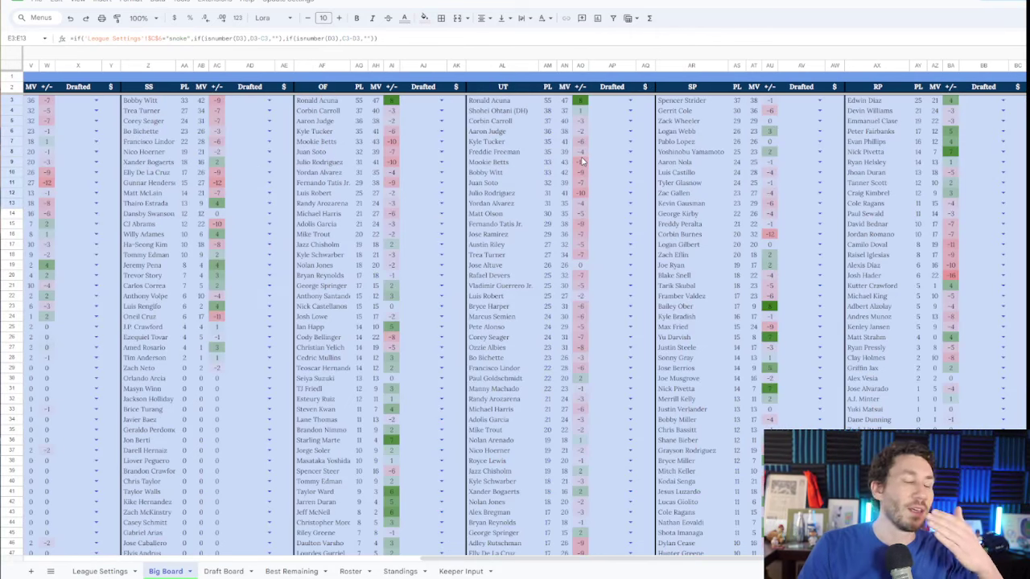
{"action": "scroll", "coordinate": [584, 163], "scroll_direction": "right", "scroll_amount": 1}
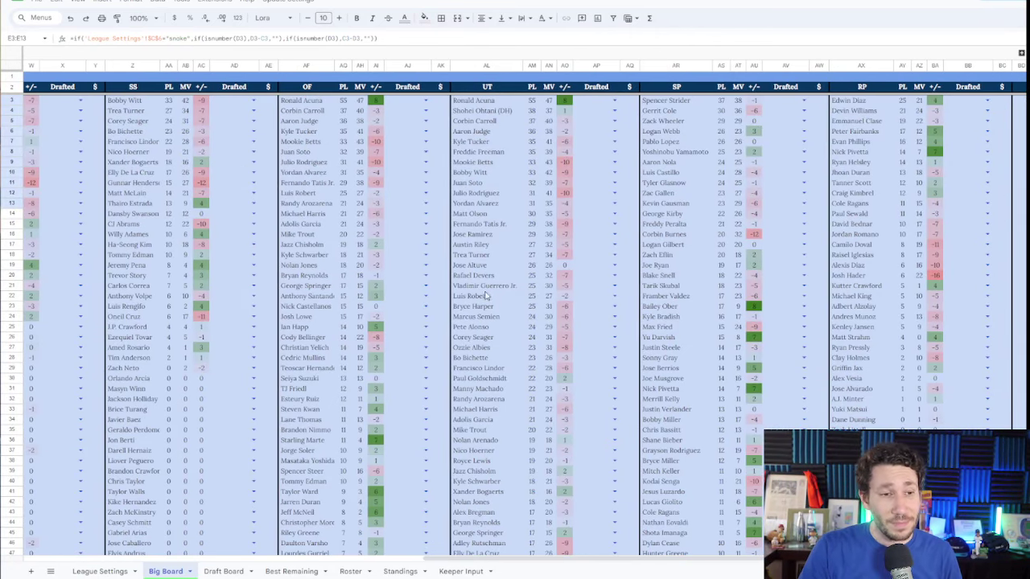
{"action": "left_click", "coordinate": [425, 102]}
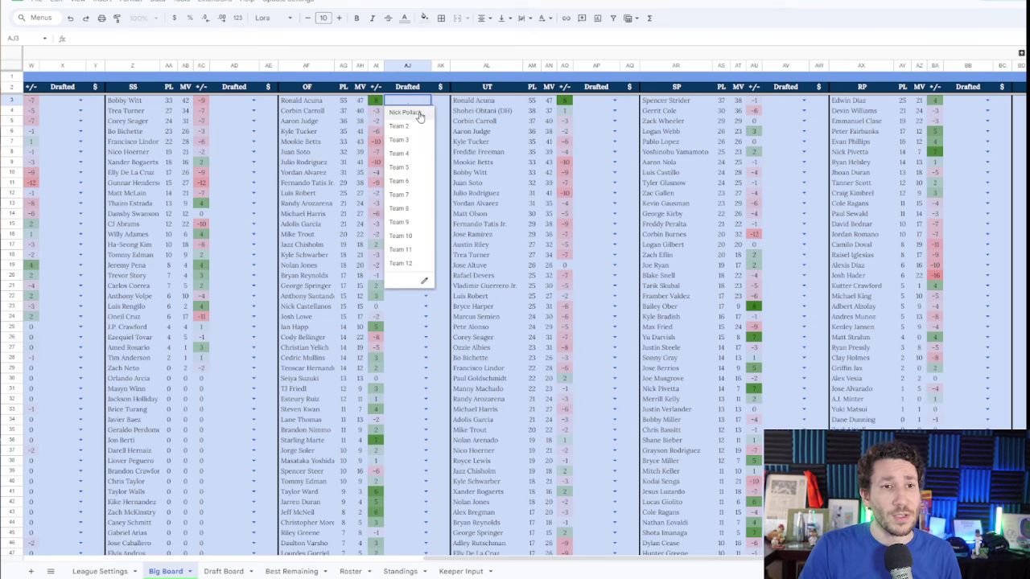
{"action": "left_click", "coordinate": [419, 117]}
{"action": "left_click", "coordinate": [437, 101]}
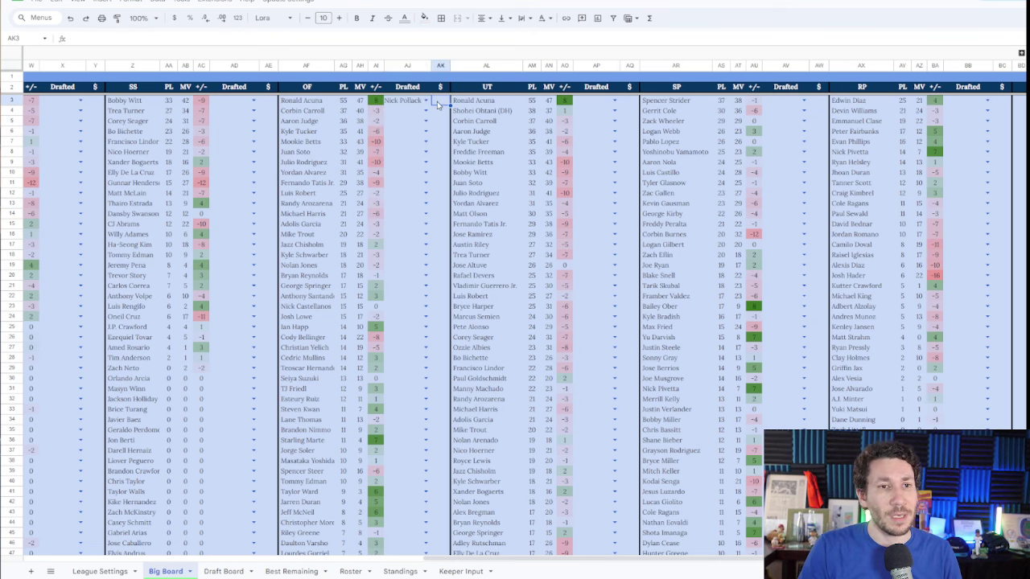
{"action": "type", "text": "50"}
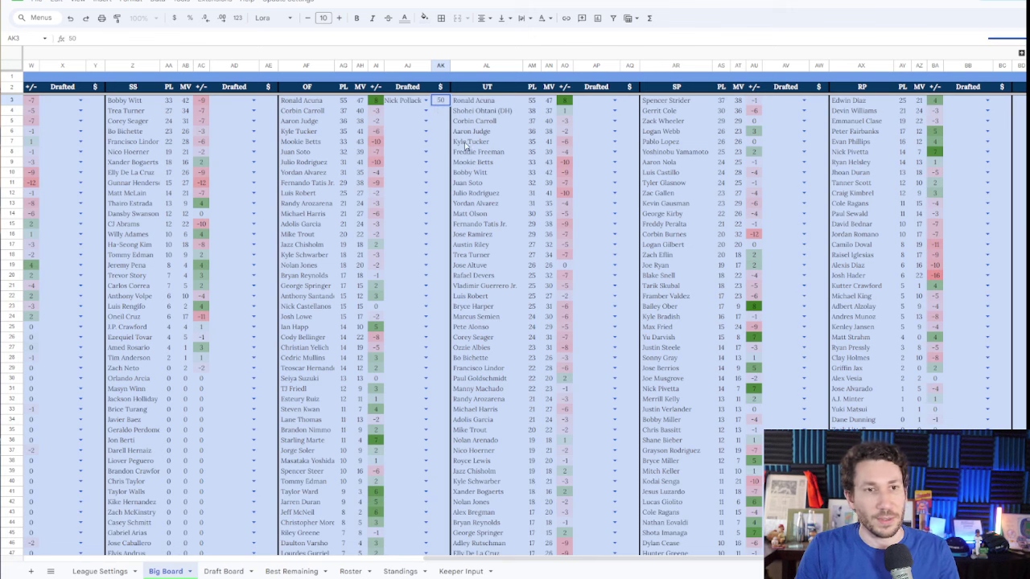
{"action": "left_click", "coordinate": [473, 123]}
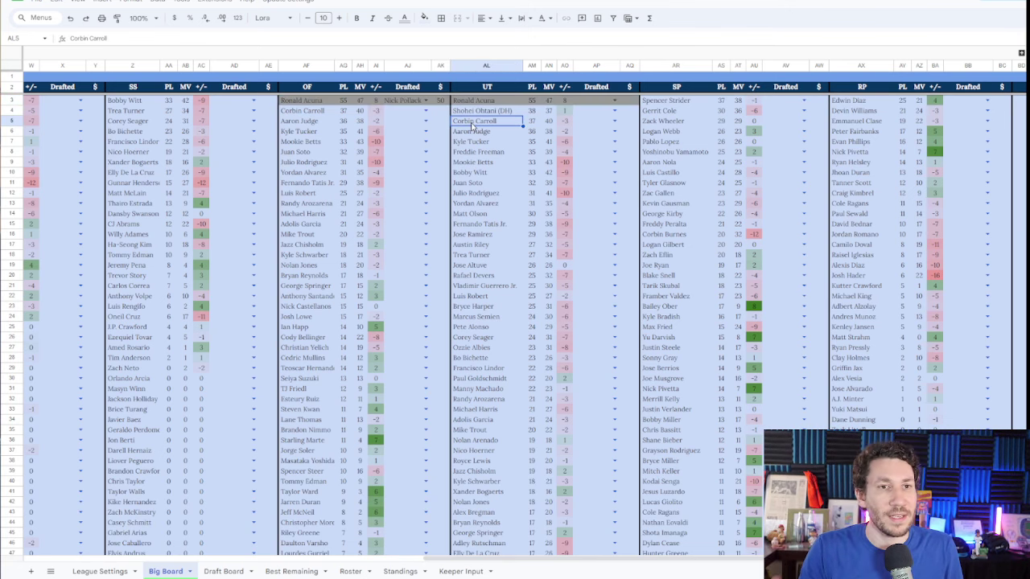
Step: Check the first pick on the Draft Board sheet and return to the Big Board
{"action": "scroll", "coordinate": [473, 128], "scroll_direction": "left", "scroll_amount": 10}
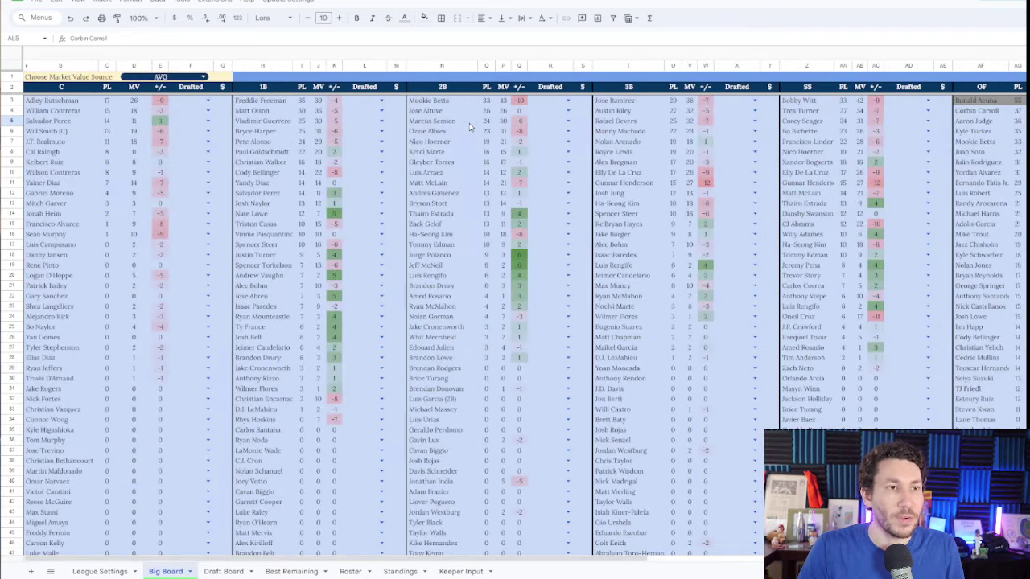
{"action": "left_click", "coordinate": [211, 571]}
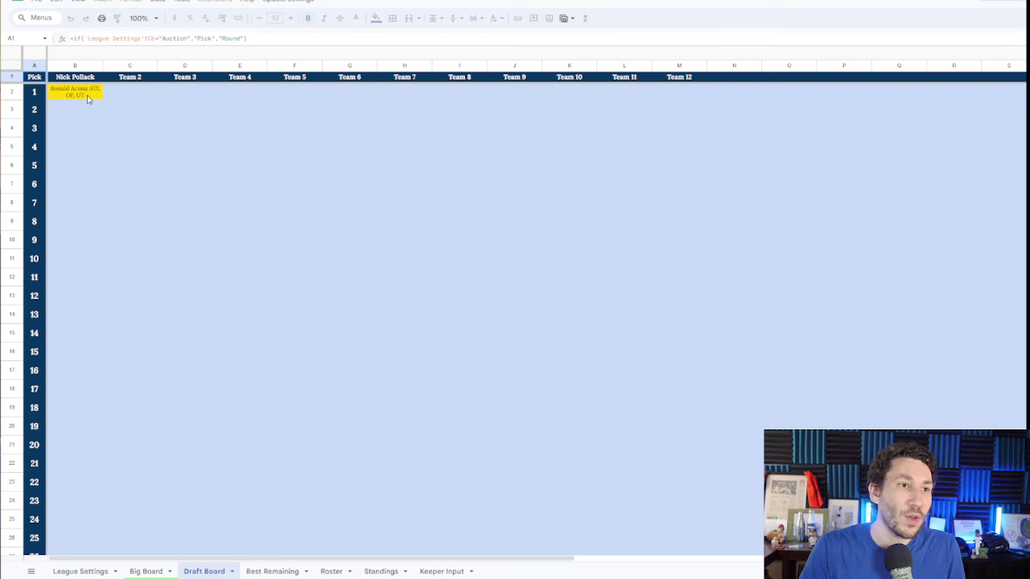
{"action": "left_click", "coordinate": [170, 572]}
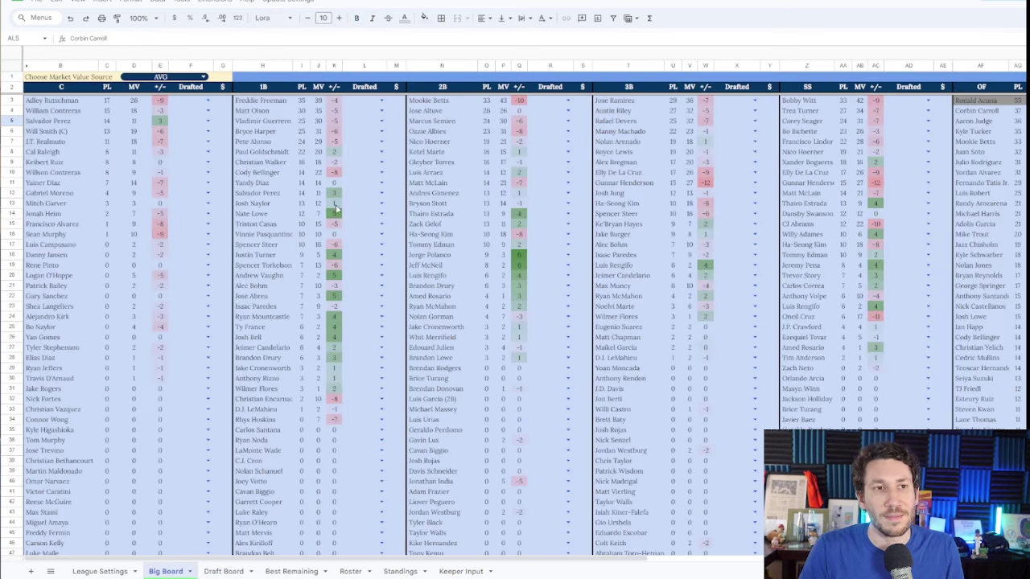
Step: Record first baseman Freddie Freeman as drafted by Team 2 for $35 and second baseman Mookie Betts by Team 3 for $40
{"action": "left_click", "coordinate": [380, 101]}
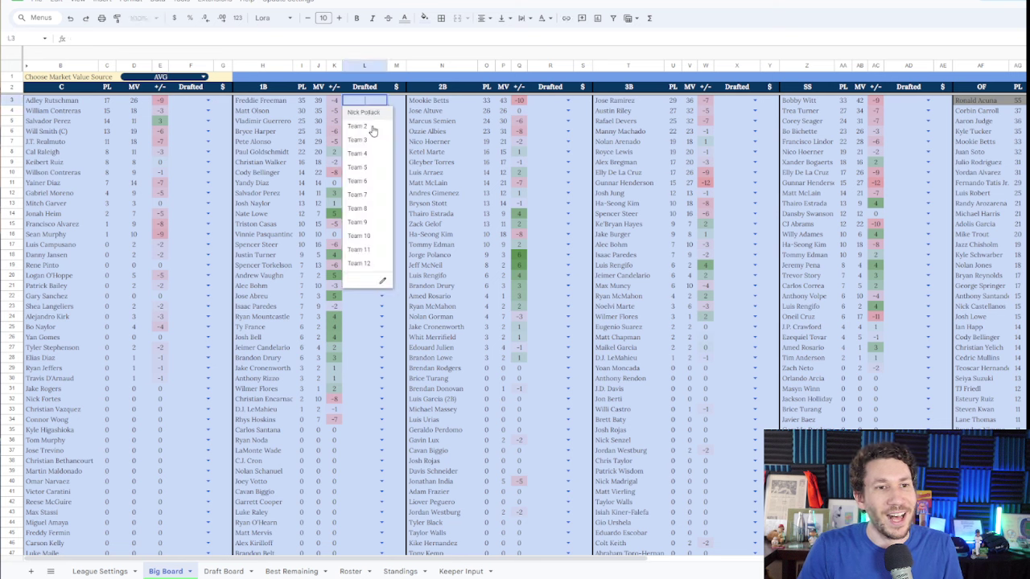
{"action": "left_click", "coordinate": [372, 130]}
{"action": "left_click", "coordinate": [398, 104]}
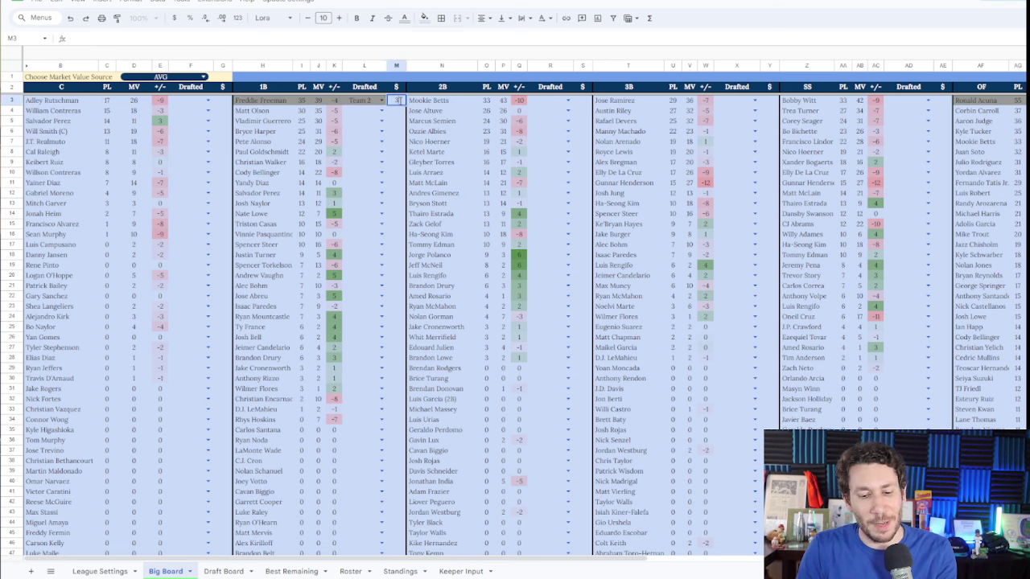
{"action": "left_click", "coordinate": [569, 102]}
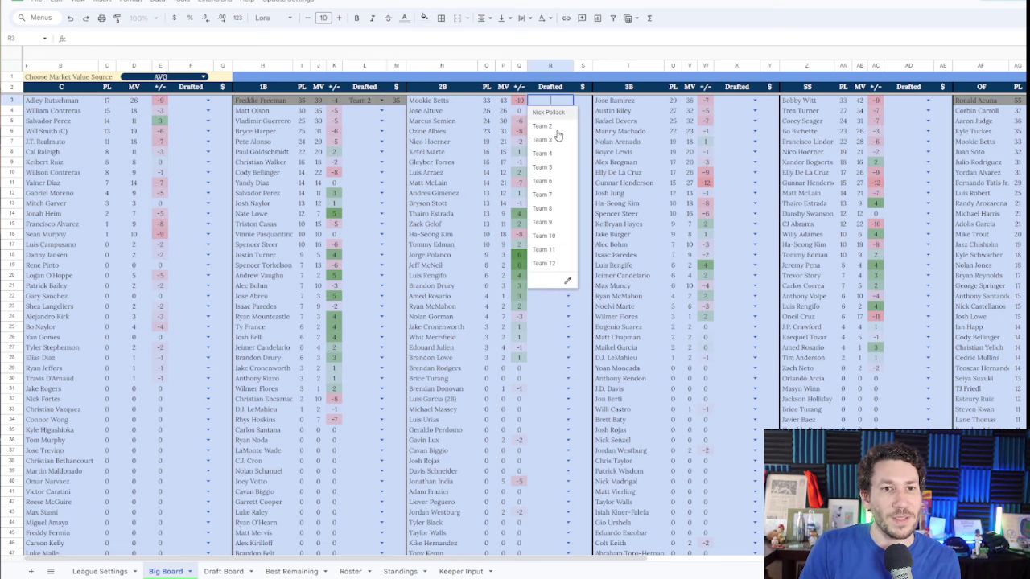
{"action": "left_click", "coordinate": [556, 139]}
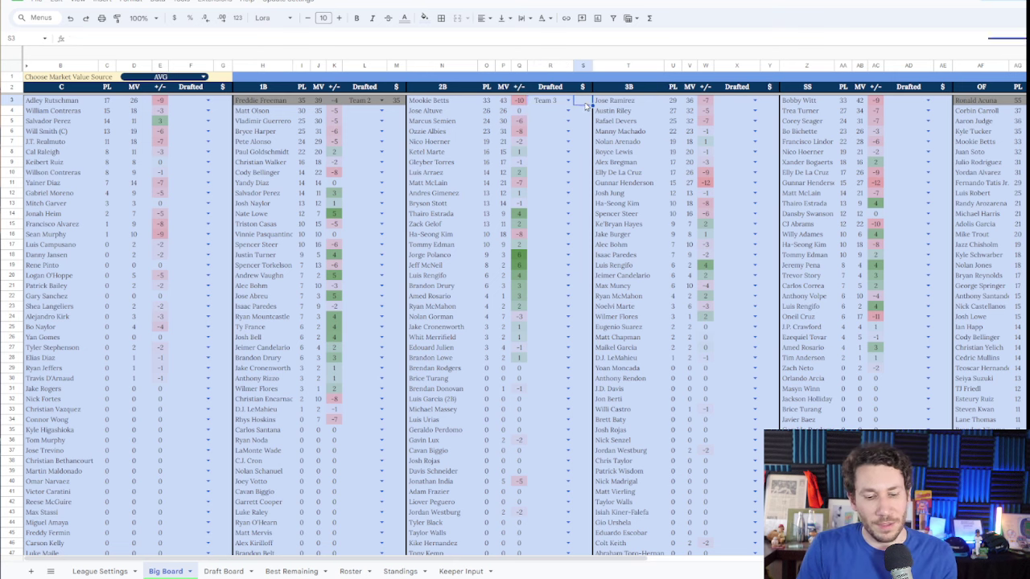
{"action": "type", "text": "40"}
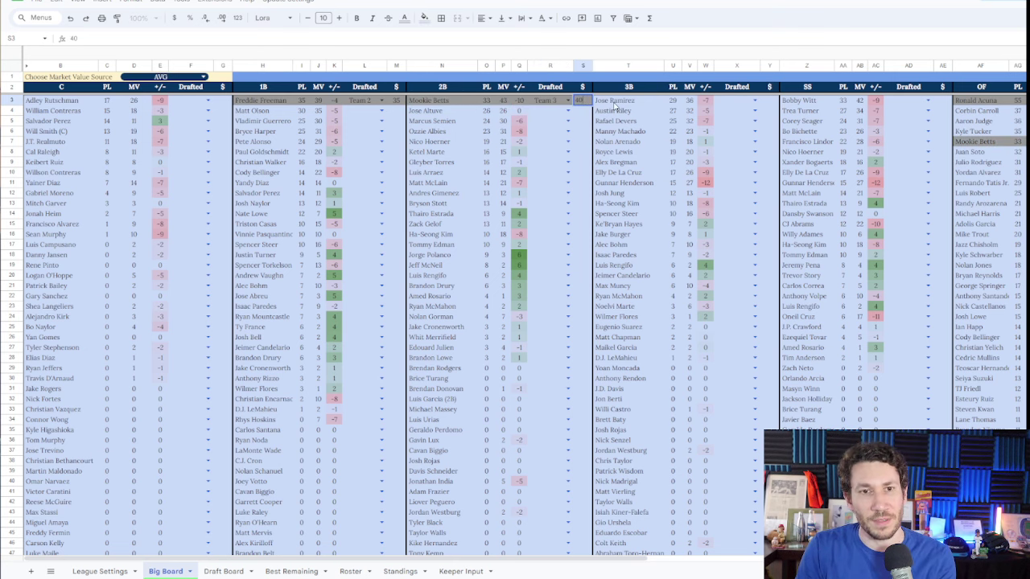
Step: Record third baseman Jose Ramirez as drafted by Team 4 for $48 and shortstop Bobby Witt by Team 5 for $36
{"action": "left_click", "coordinate": [754, 100]}
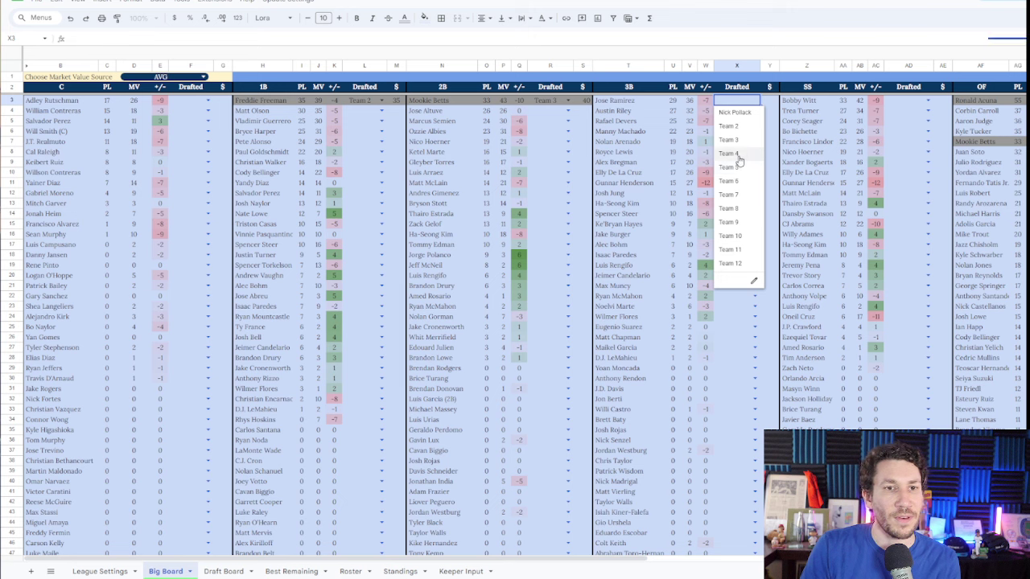
{"action": "left_click", "coordinate": [740, 154]}
{"action": "left_click", "coordinate": [770, 103]}
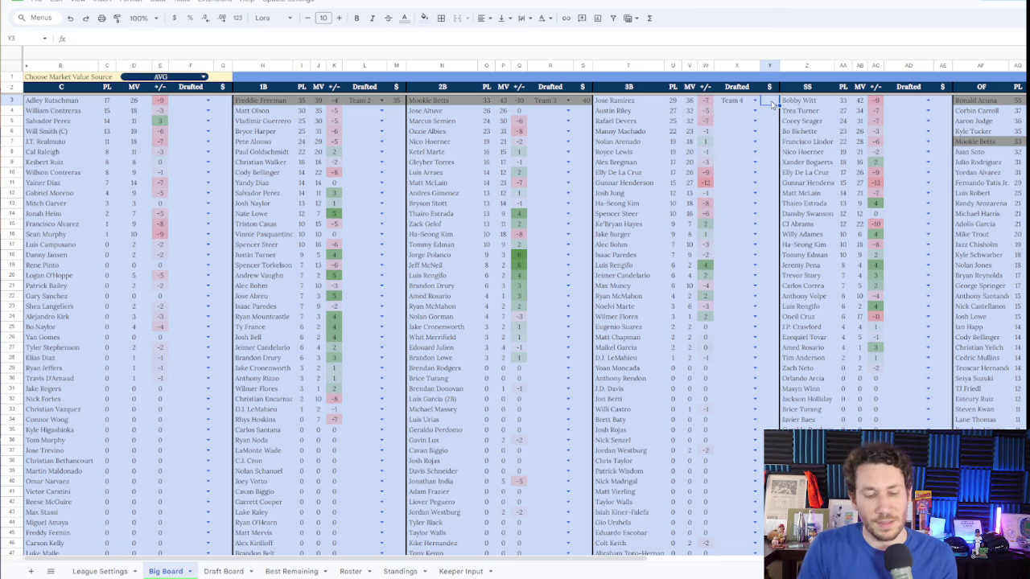
{"action": "type", "text": "48"}
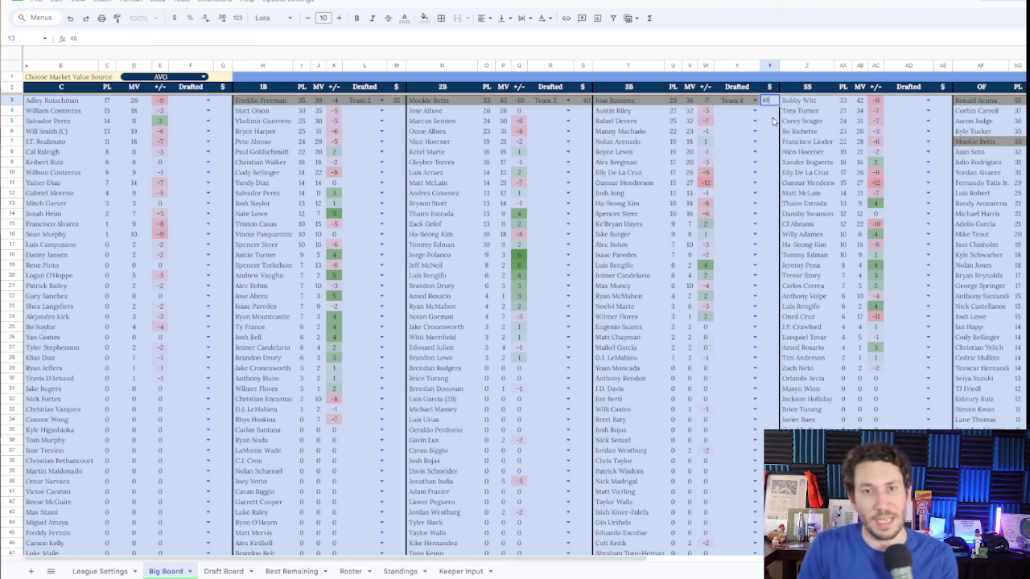
{"action": "left_click", "coordinate": [928, 100]}
{"action": "left_click", "coordinate": [916, 168]}
{"action": "left_click", "coordinate": [943, 103]}
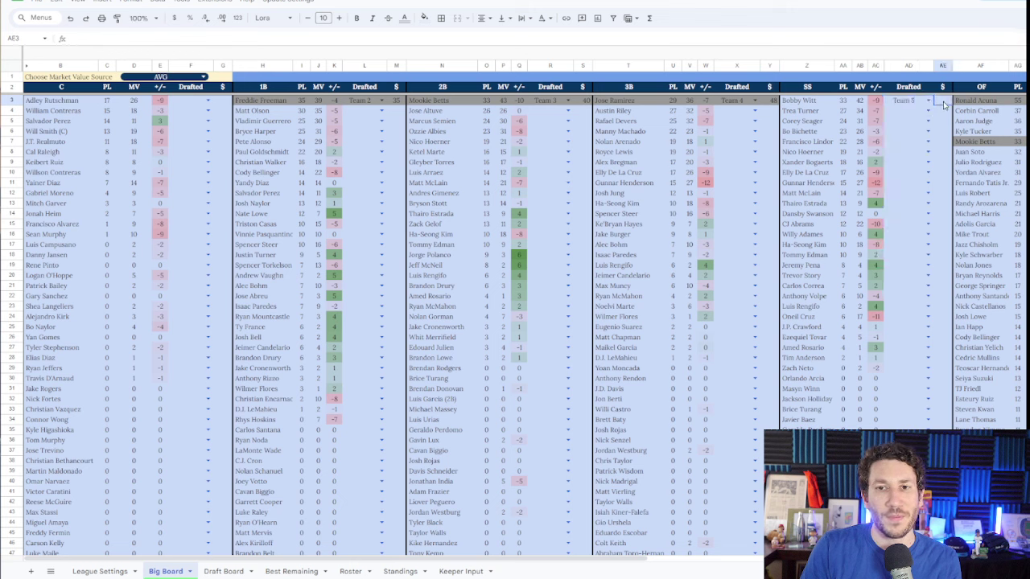
{"action": "type", "text": "36"}
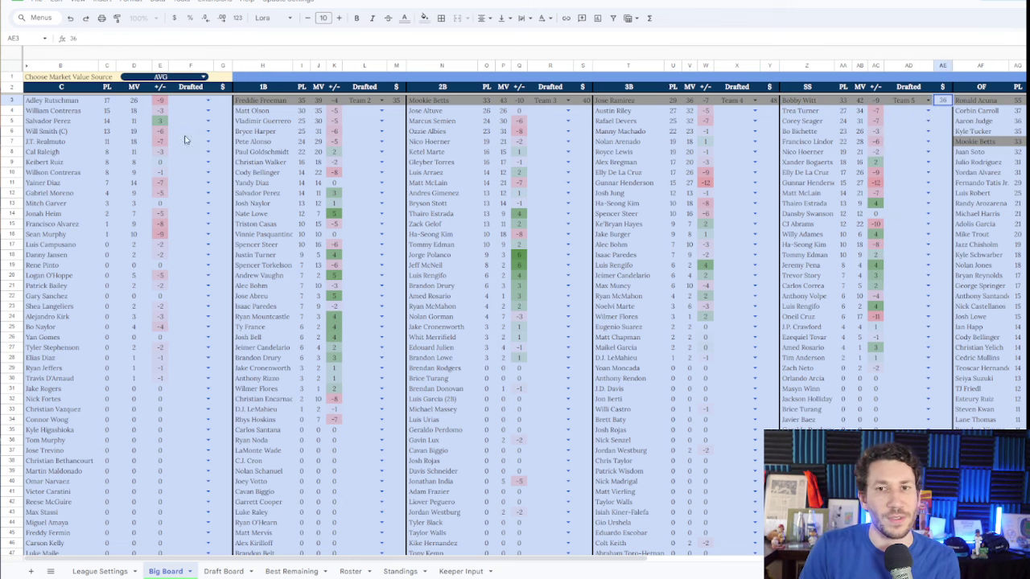
Step: Record catcher Adley Rutschman as drafted by Team 6 for $20 and utility player Shohei Ohtani (DH) by Team 7 for $26
{"action": "left_click", "coordinate": [207, 101]}
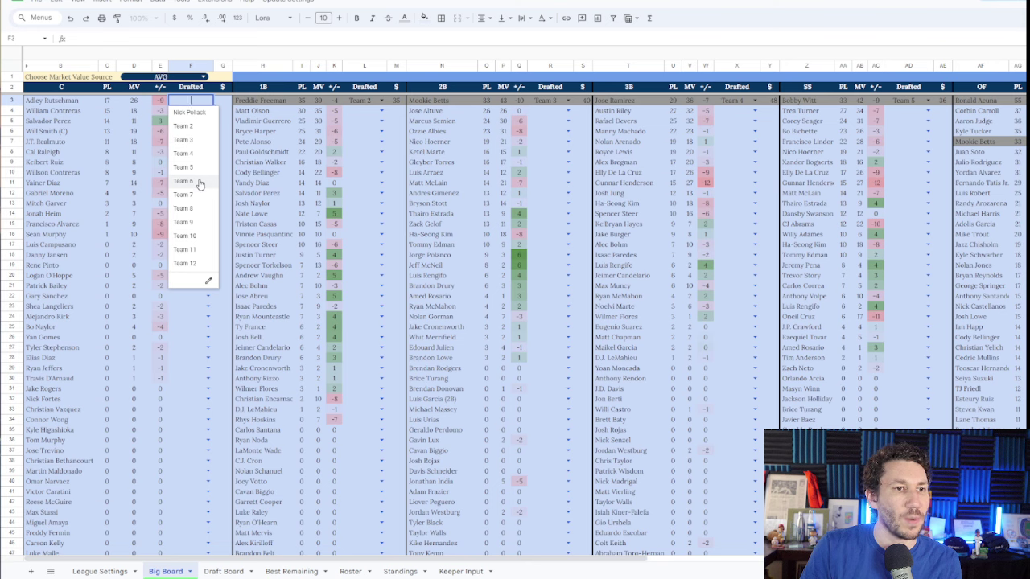
{"action": "left_click", "coordinate": [200, 182]}
{"action": "left_click", "coordinate": [222, 103]}
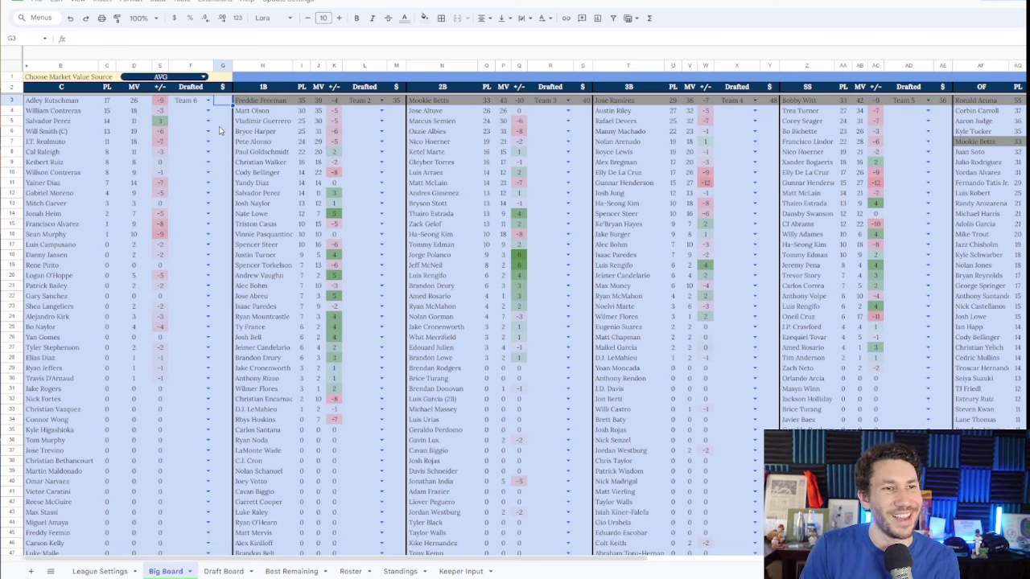
{"action": "type", "text": "20"}
{"action": "scroll", "coordinate": [246, 175], "scroll_direction": "right", "scroll_amount": 15}
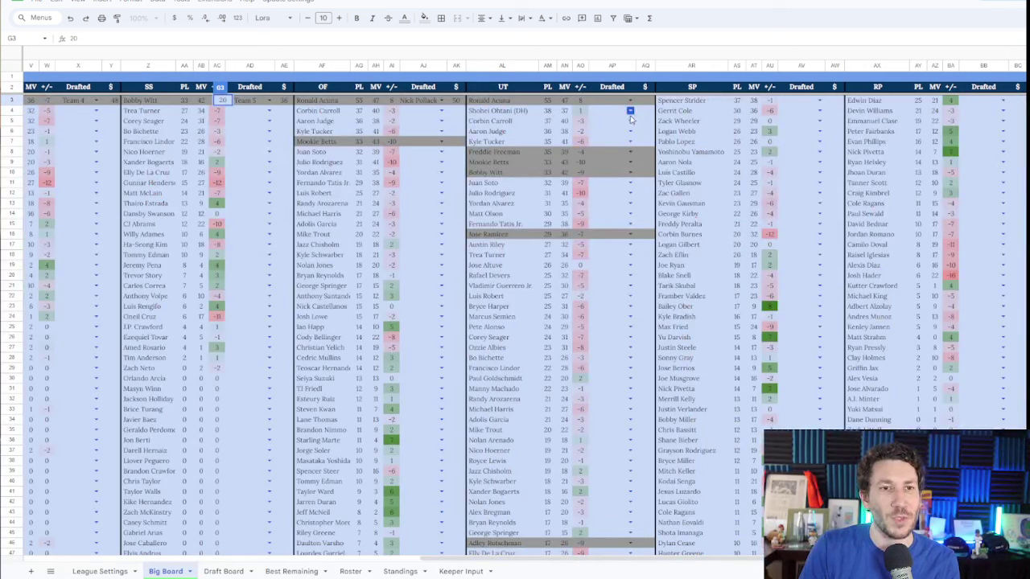
{"action": "left_click", "coordinate": [631, 111]}
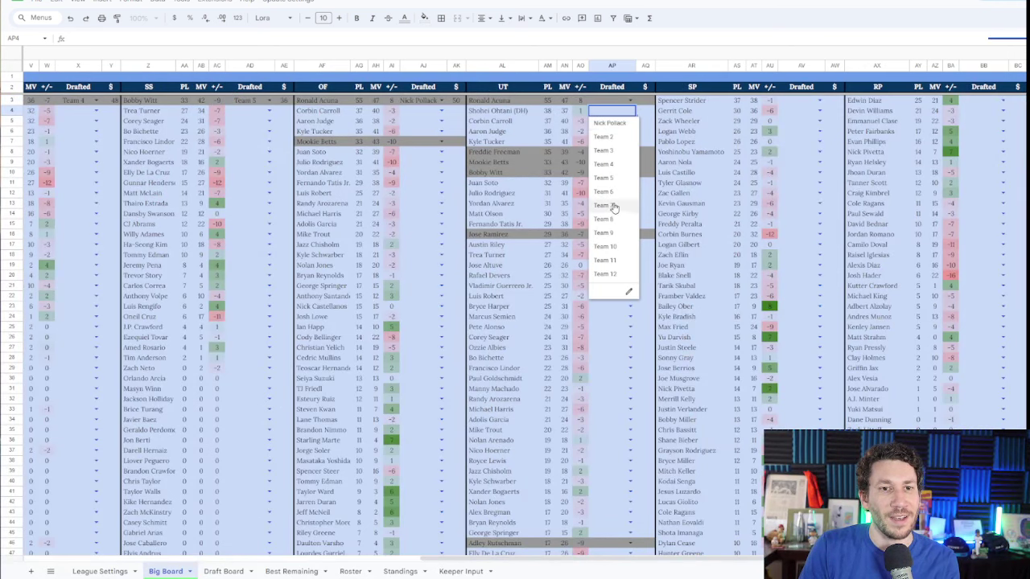
{"action": "left_click", "coordinate": [617, 207]}
{"action": "left_click", "coordinate": [648, 114]}
{"action": "type", "text": "26"}
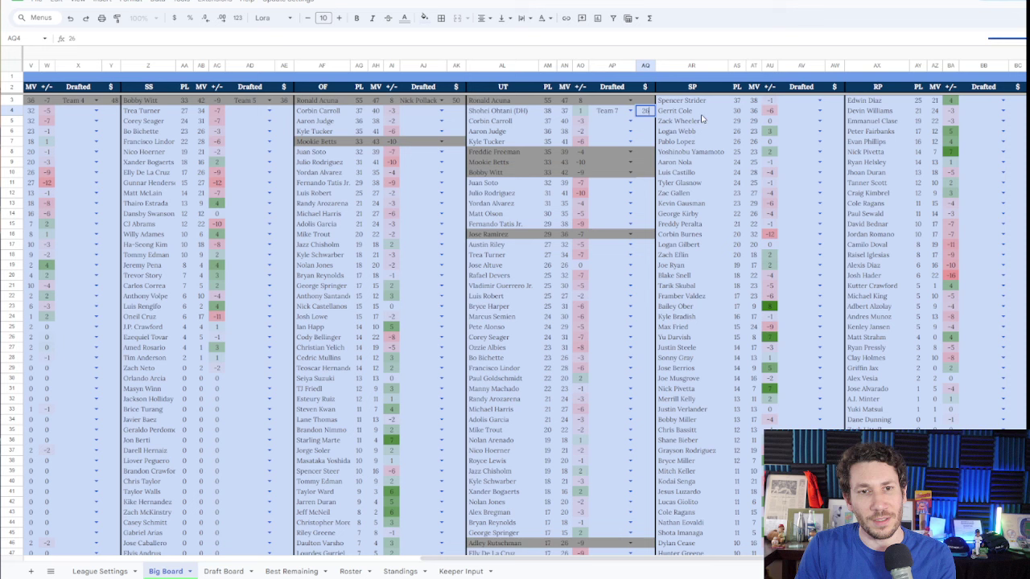
Step: Record starting pitcher Spencer Strider as drafted by Team 8 for $30 and relief pitcher Edwin Diaz by Team 9 for $23
{"action": "left_click", "coordinate": [820, 101]}
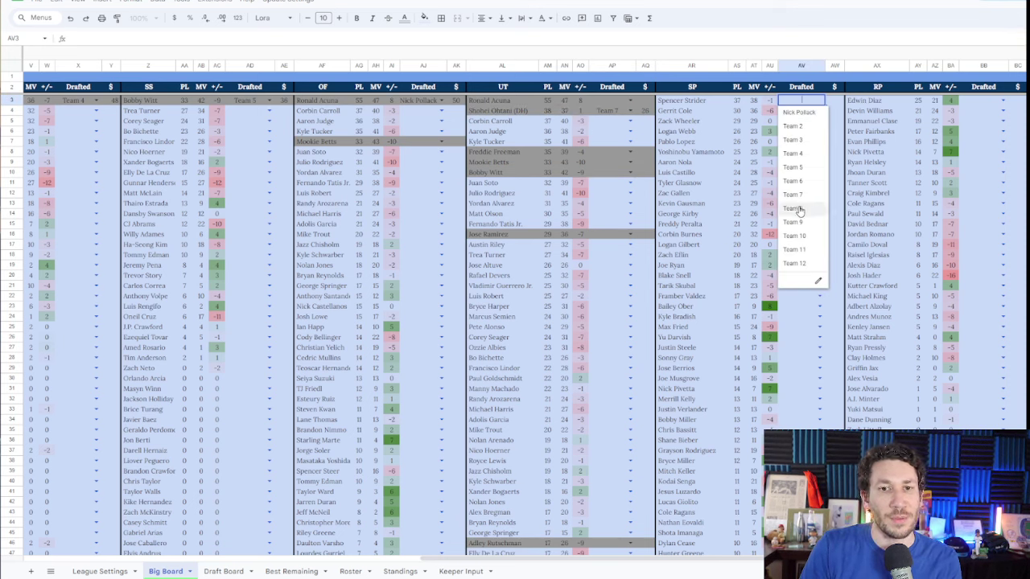
{"action": "left_click", "coordinate": [799, 211]}
{"action": "left_click", "coordinate": [837, 102]}
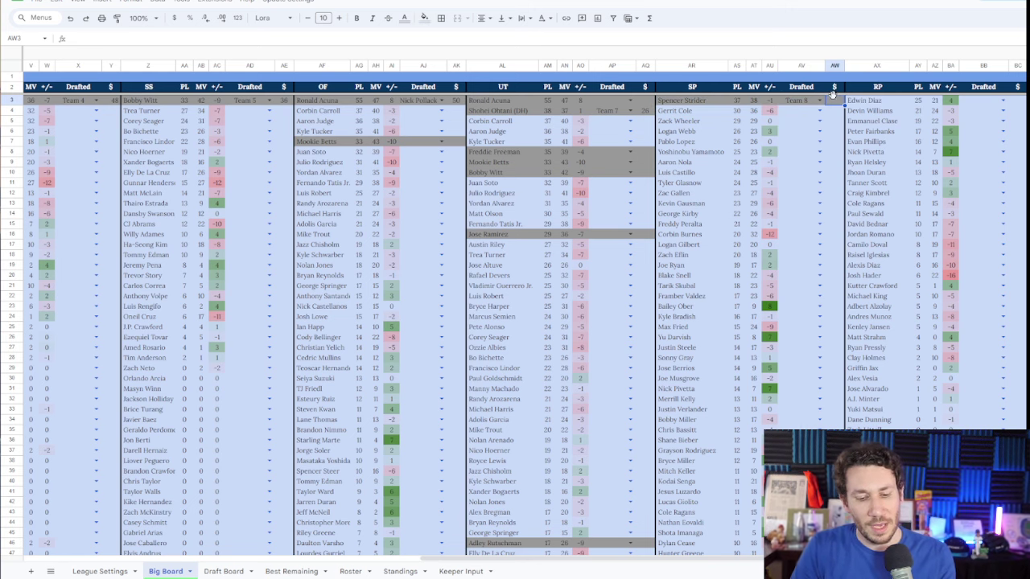
{"action": "double_click", "coordinate": [836, 99]}
{"action": "left_click", "coordinate": [1003, 101]}
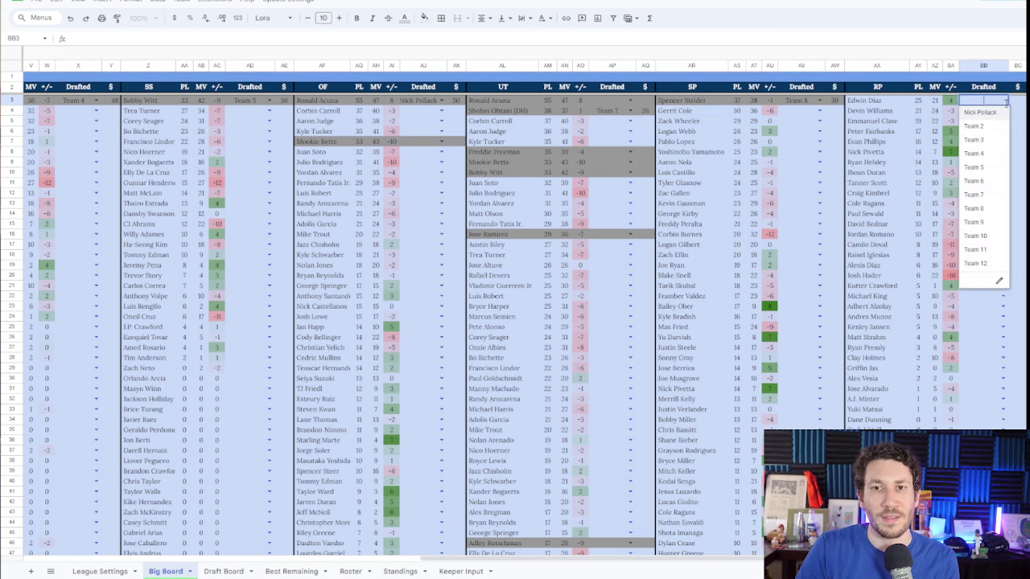
{"action": "left_click", "coordinate": [990, 227]}
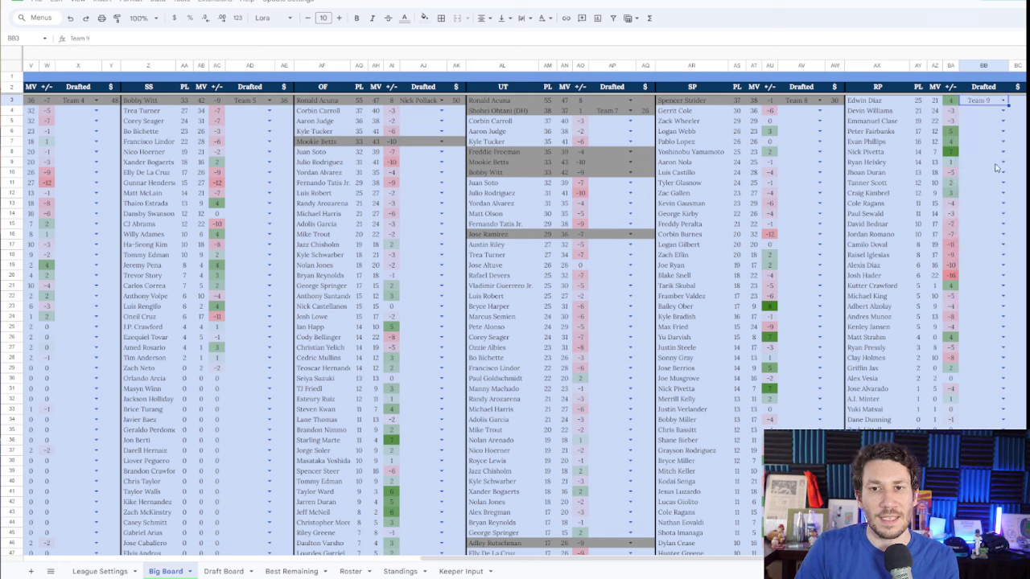
{"action": "left_click", "coordinate": [1018, 101]}
{"action": "type", "text": "23"}
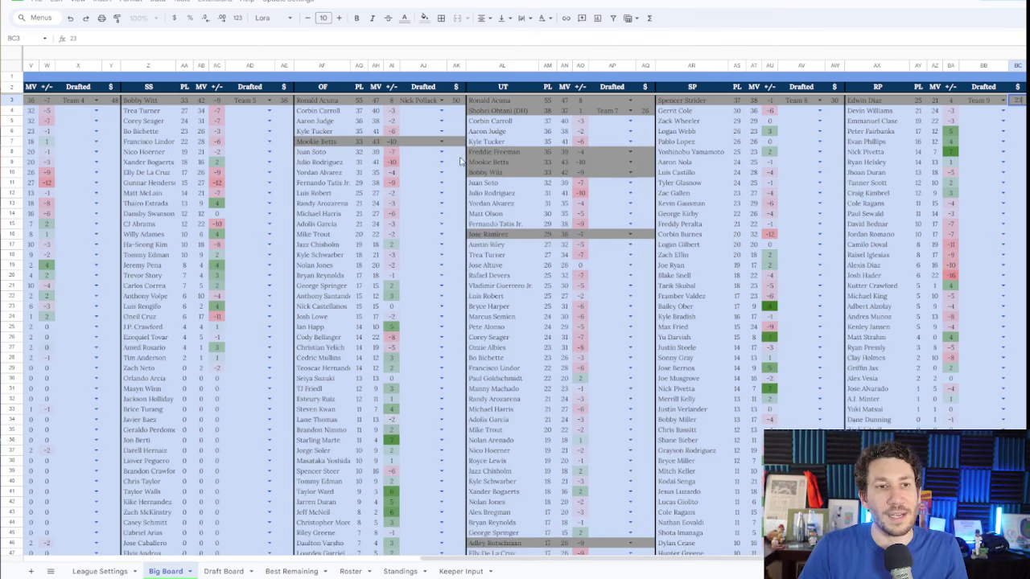
{"action": "scroll", "coordinate": [499, 156], "scroll_direction": "left", "scroll_amount": 10}
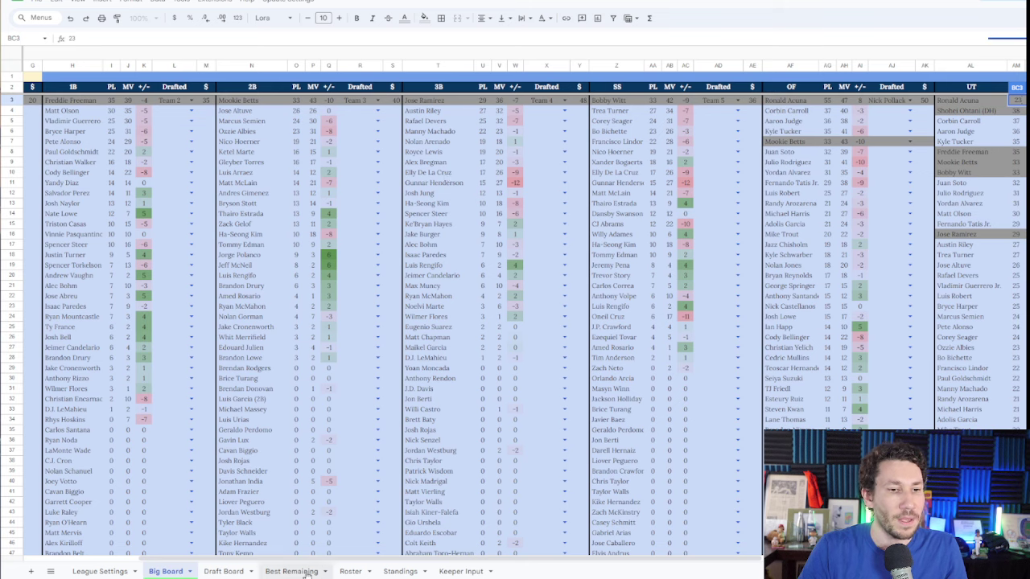
Step: View the Draft Board sheet, and filter the Best Remaining players by position 1B
{"action": "left_click", "coordinate": [225, 572]}
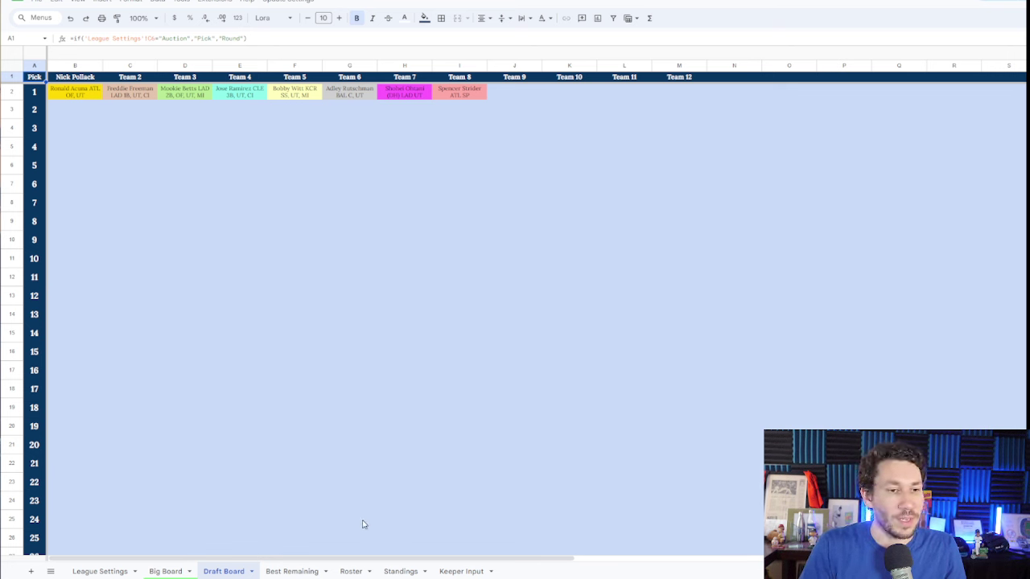
{"action": "left_click", "coordinate": [299, 572]}
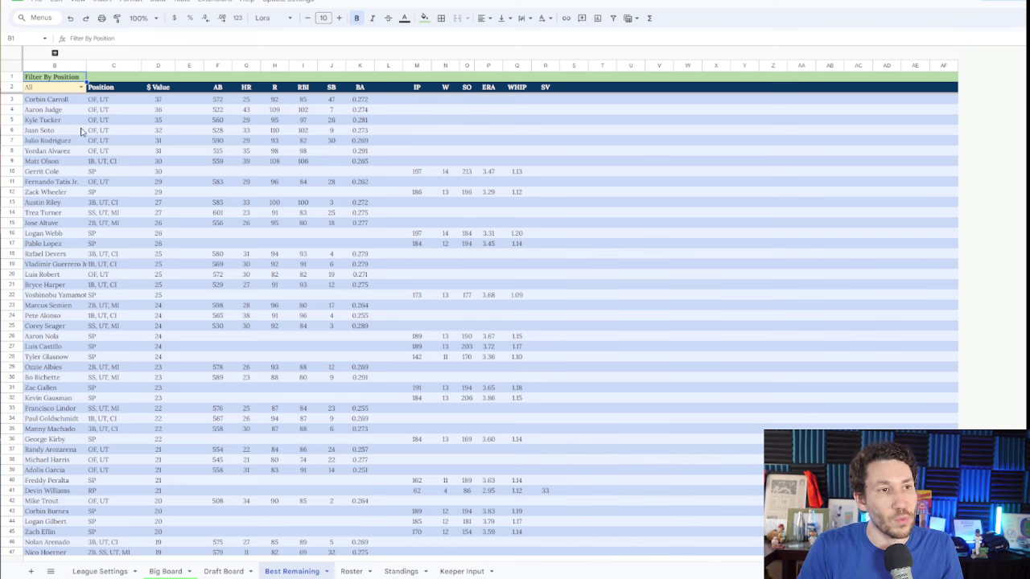
{"action": "left_click", "coordinate": [81, 86]}
{"action": "left_click", "coordinate": [67, 127]}
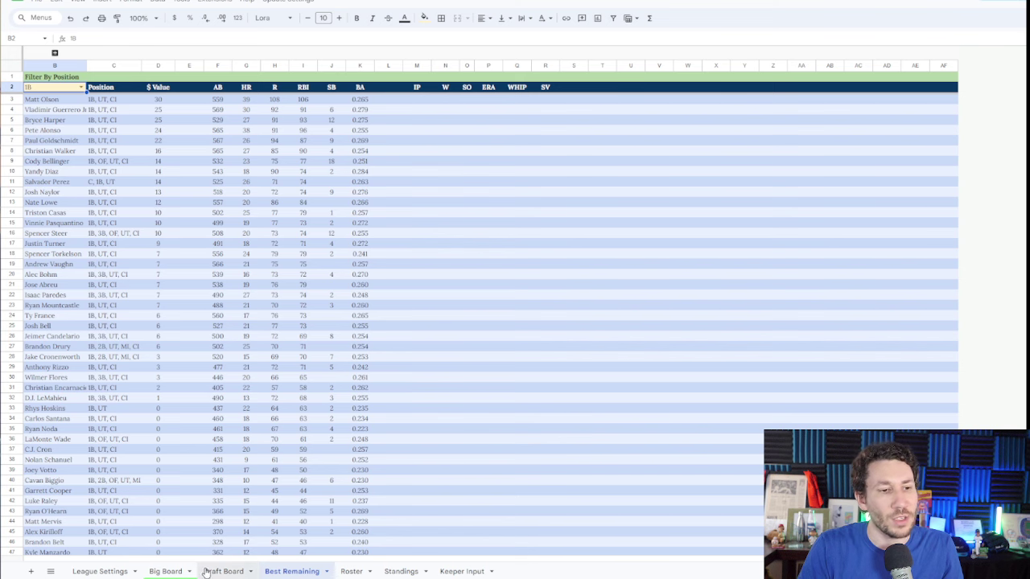
Step: Revisit the Big Board's catcher section, and filter the Best Remaining players by position P
{"action": "left_click", "coordinate": [166, 571]}
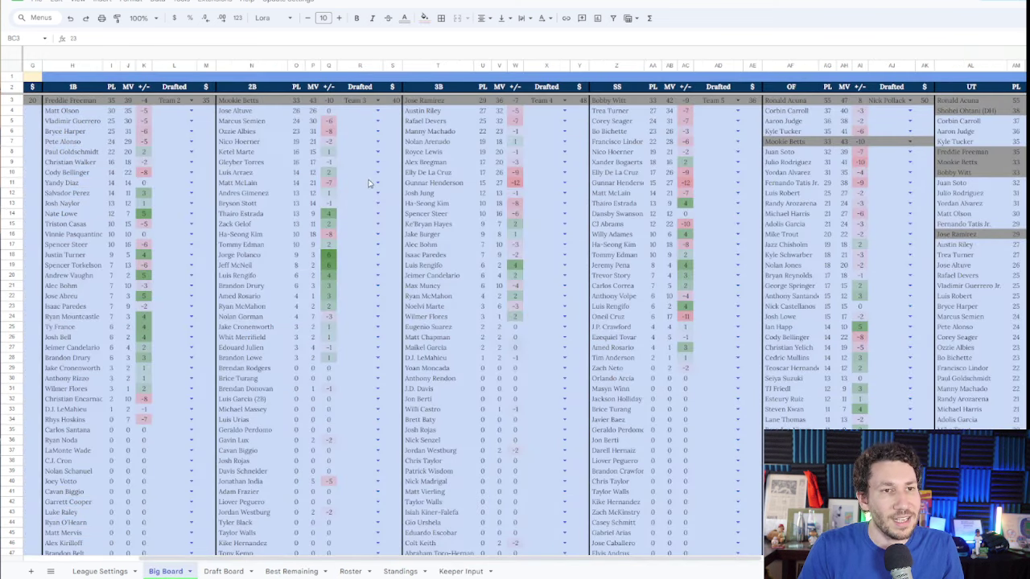
{"action": "scroll", "coordinate": [282, 195], "scroll_direction": "left", "scroll_amount": 3}
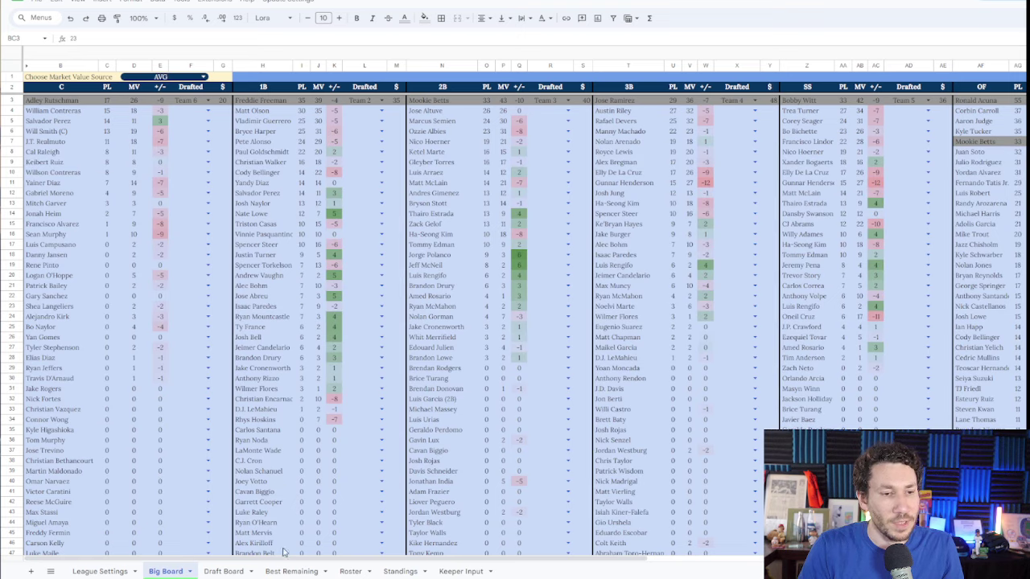
{"action": "left_click", "coordinate": [291, 571]}
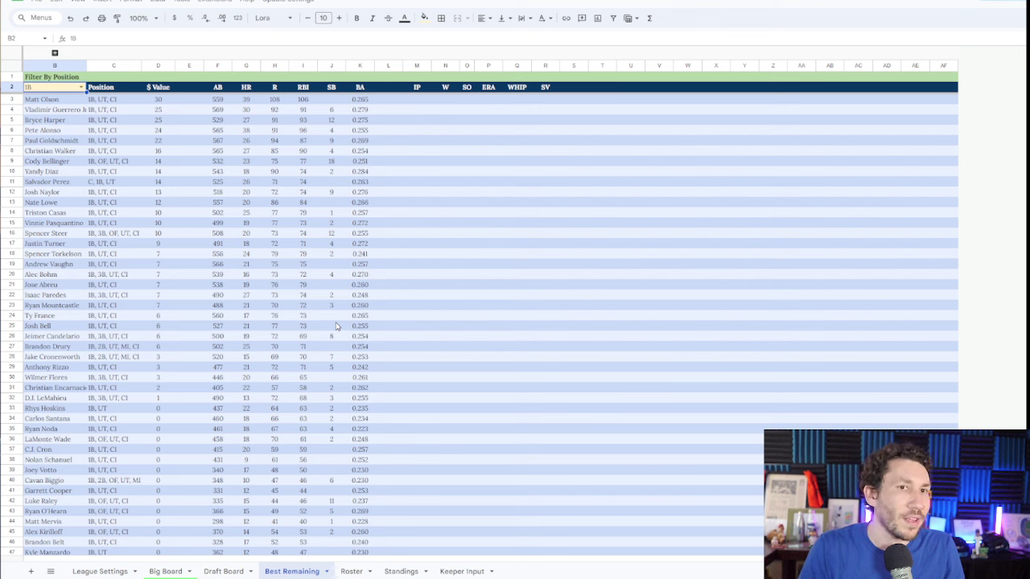
{"action": "left_click", "coordinate": [81, 89]}
{"action": "left_click", "coordinate": [44, 238]}
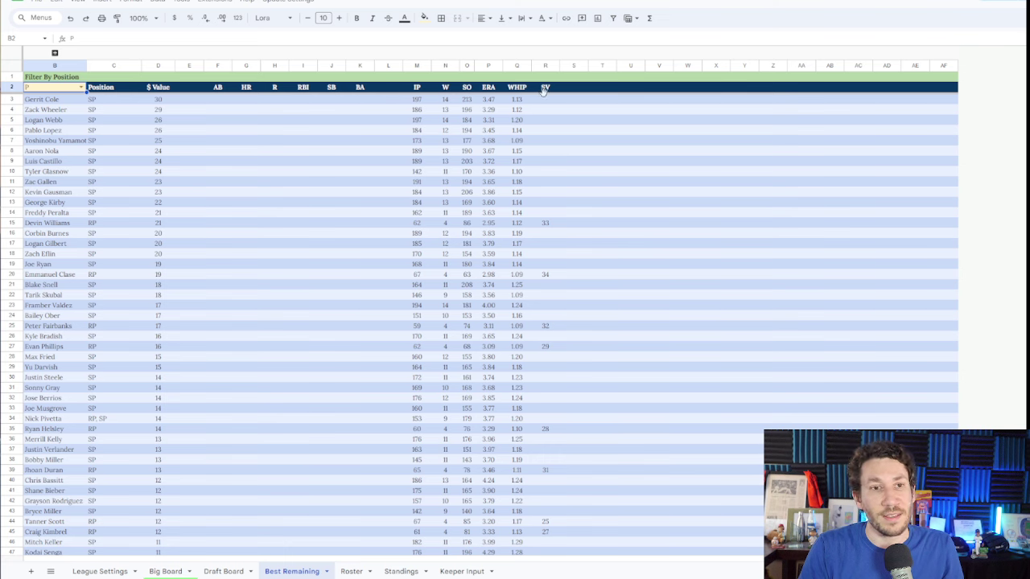
Step: Review the team lineups on the Roster sheet and inspect the prices for Ronald Acuna and Freddie Freeman
{"action": "left_click", "coordinate": [348, 571]}
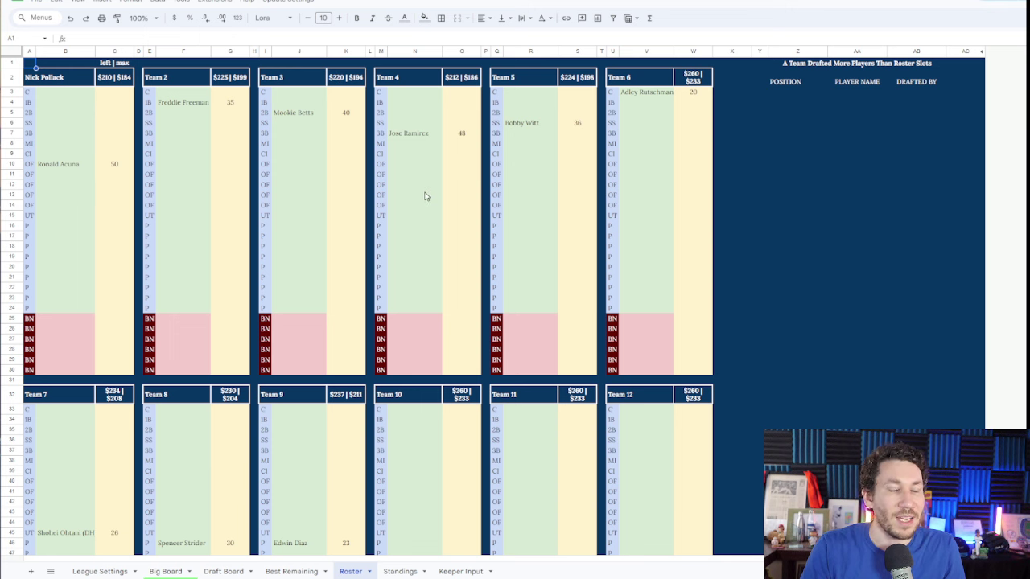
{"action": "scroll", "coordinate": [314, 201], "scroll_direction": "down", "scroll_amount": 2}
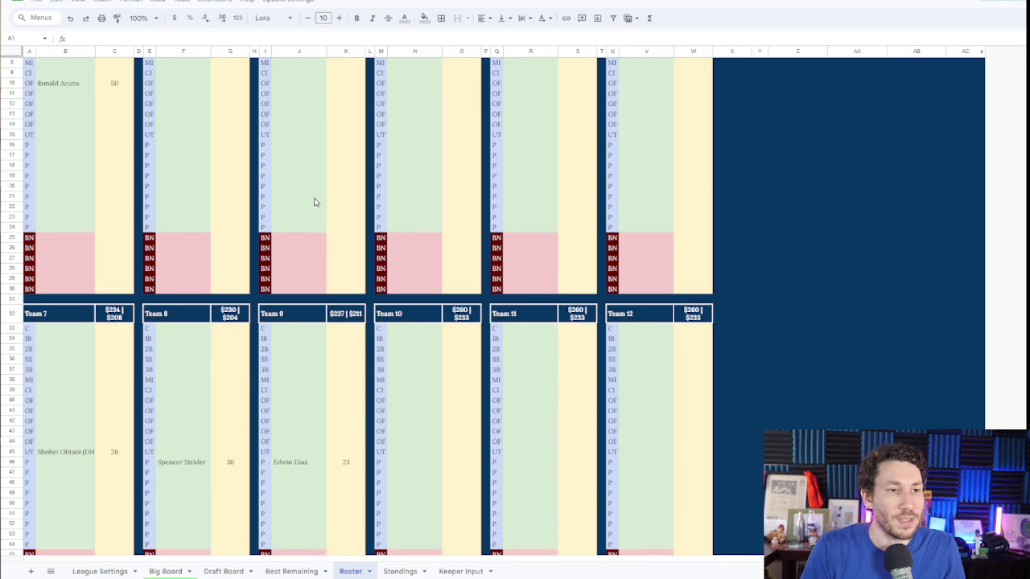
{"action": "scroll", "coordinate": [315, 202], "scroll_direction": "up", "scroll_amount": 2}
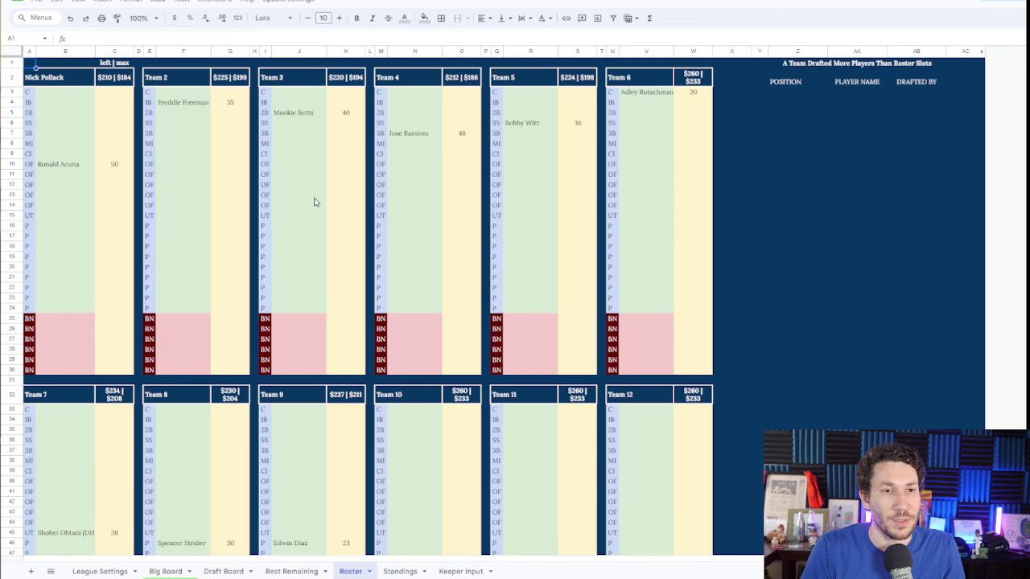
{"action": "left_click", "coordinate": [116, 164]}
{"action": "left_click", "coordinate": [230, 105]}
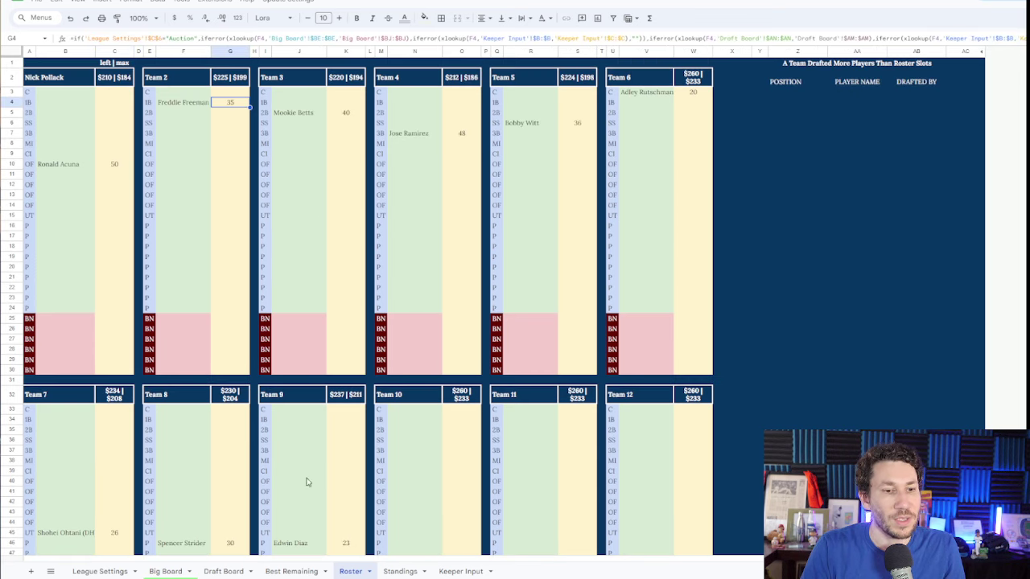
Step: Try to enter Cole Ragans as Team 10's first pick on the Draft Board sheet
{"action": "left_click", "coordinate": [233, 572]}
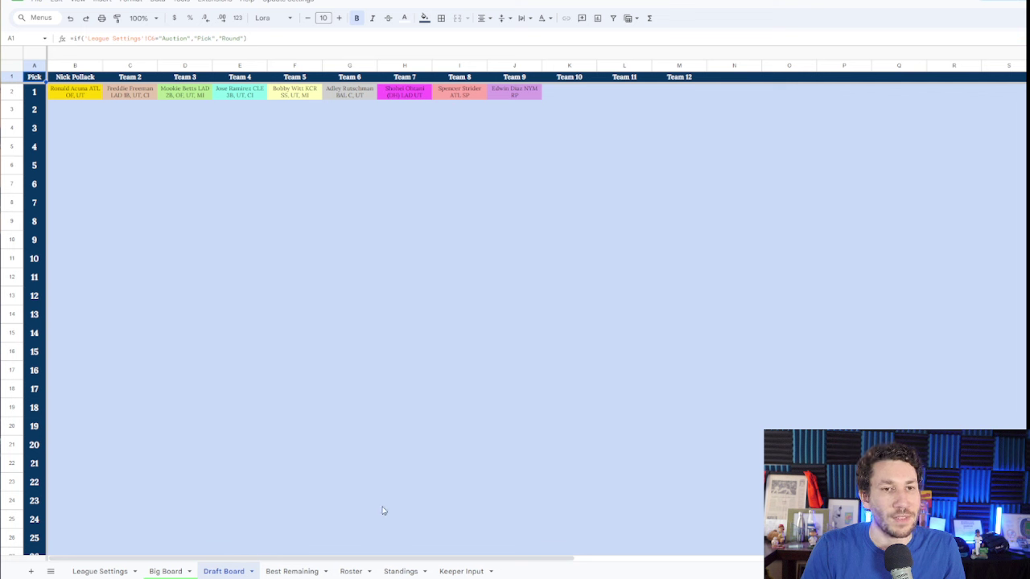
{"action": "left_click", "coordinate": [569, 95]}
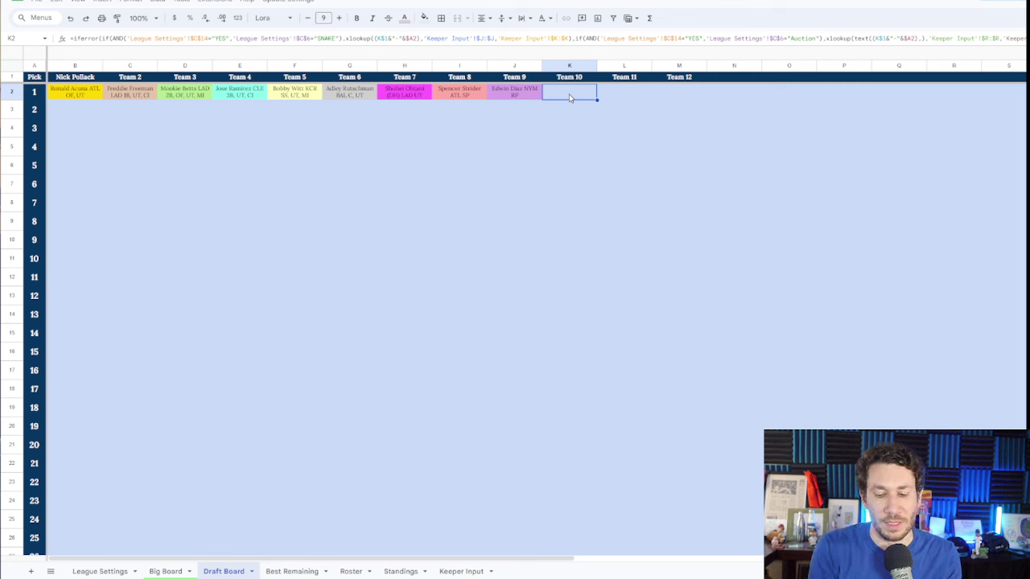
{"action": "type", "text": "cole rga"}
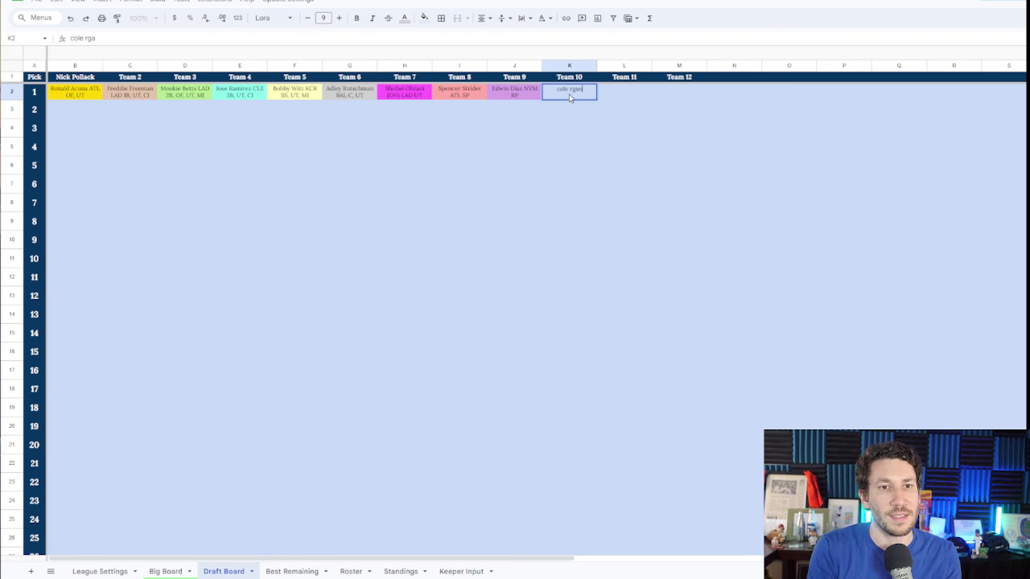
{"action": "type", "text": "n"}
{"action": "key", "text": "BackSpace"}
{"action": "key", "text": "BackSpace"}
{"action": "key", "text": "BackSpace"}
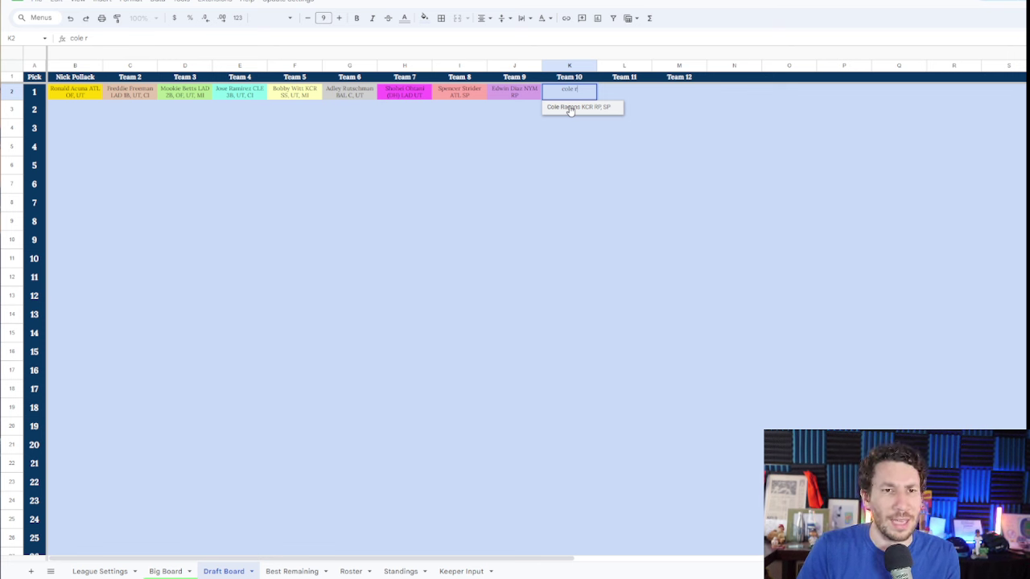
{"action": "key", "text": "Escape"}
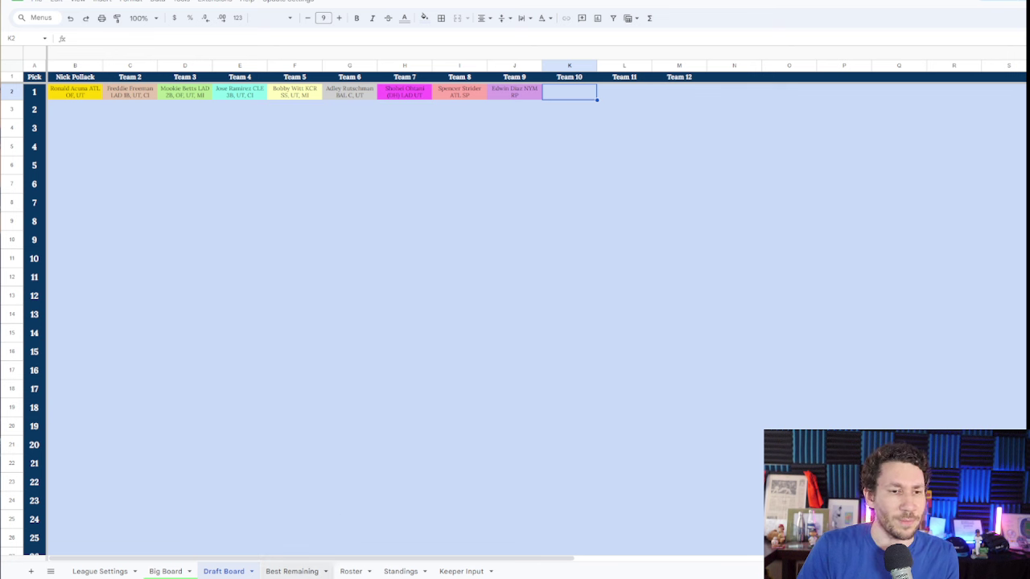
Step: Examine the first team's points and the HR column for the first seven teams in Standings, and return to League Settings
{"action": "left_click", "coordinate": [400, 571]}
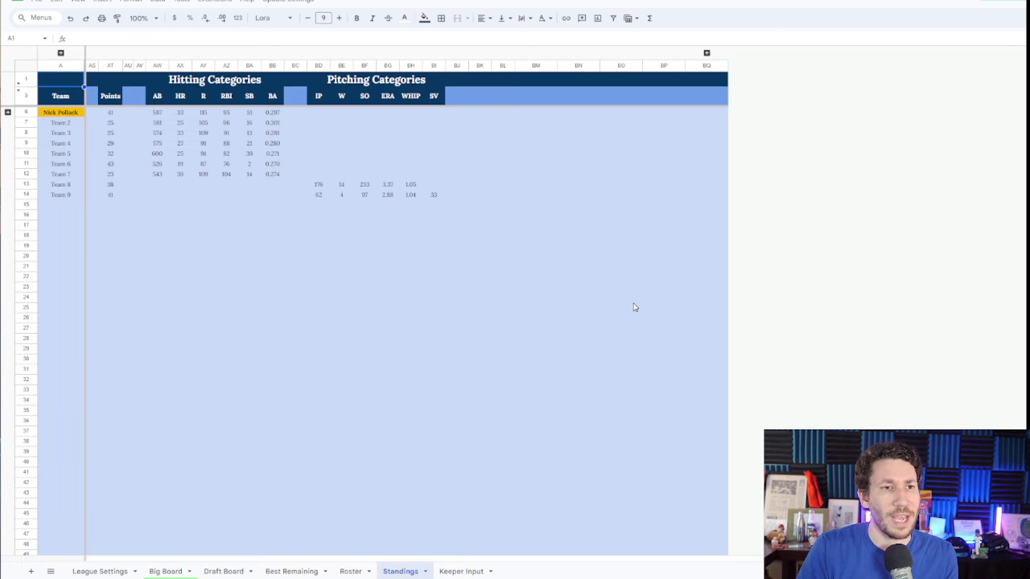
{"action": "left_click", "coordinate": [104, 113]}
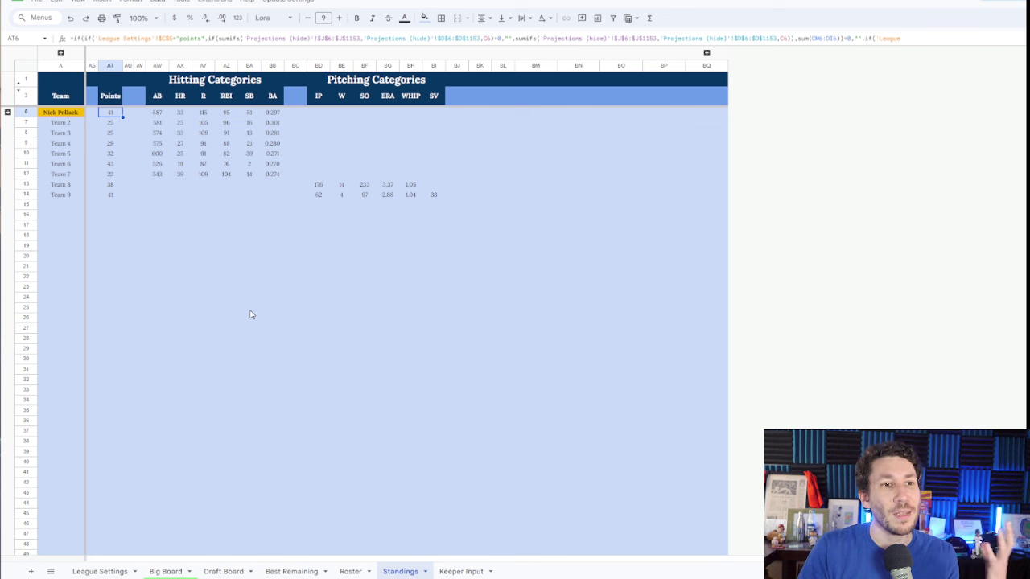
{"action": "left_click_drag", "start_coordinate": [180, 112], "coordinate": [187, 174]}
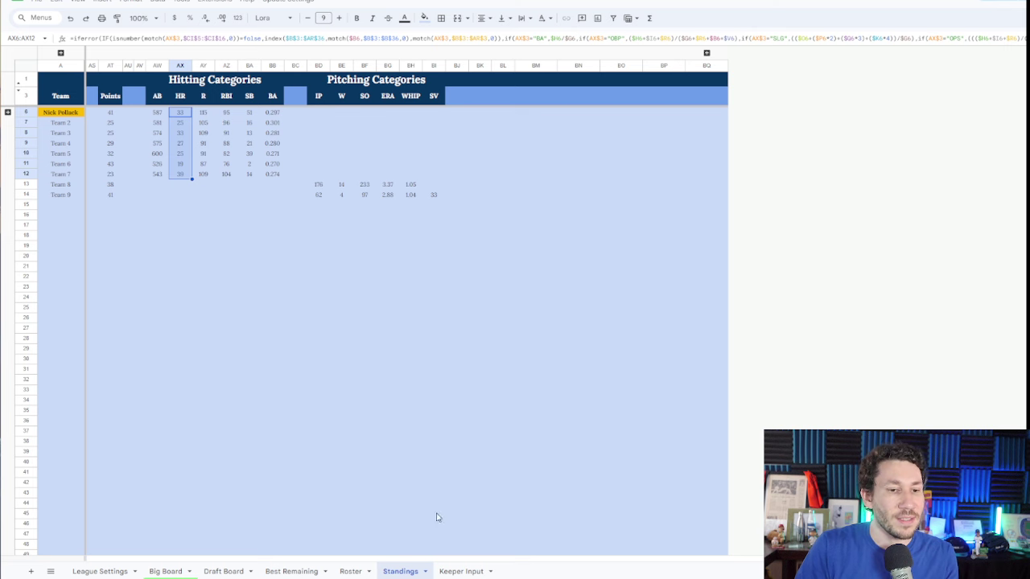
{"action": "left_click", "coordinate": [105, 572]}
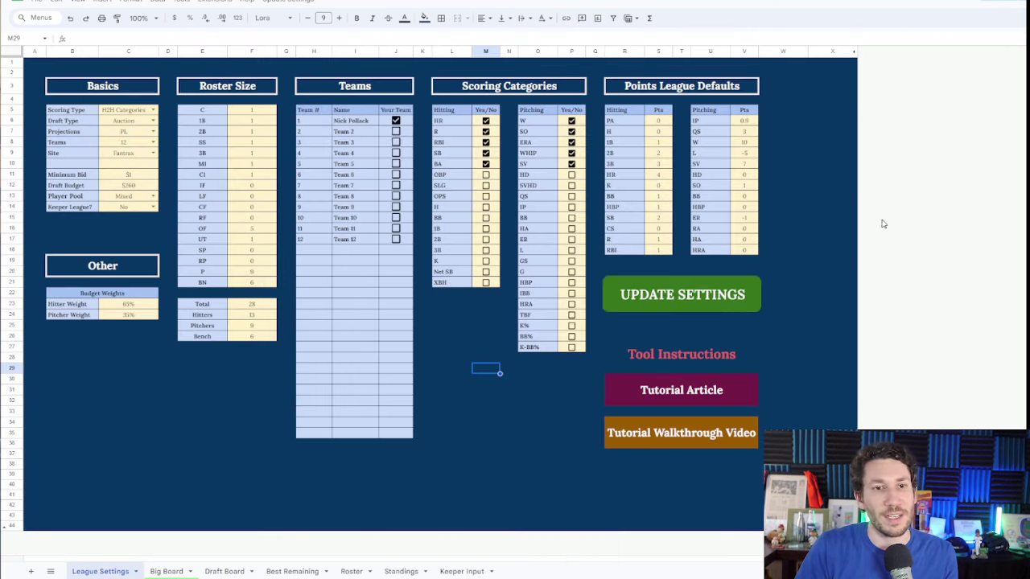